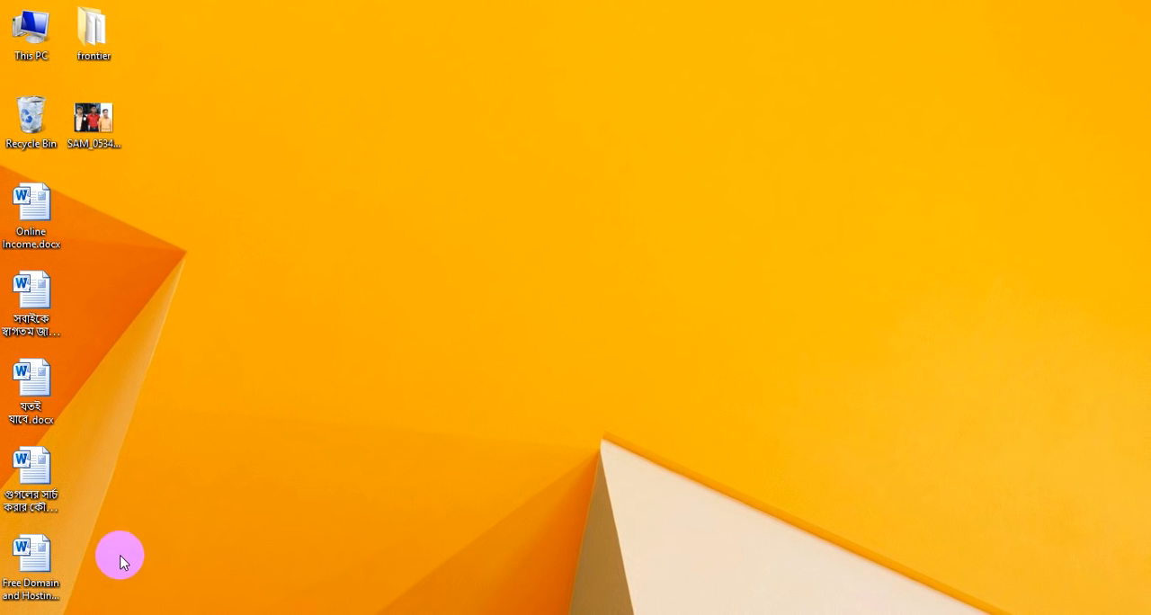
Launch Adobe Photoshop 7.0
{"action": "mouse_move", "coordinate": [110, 614]}
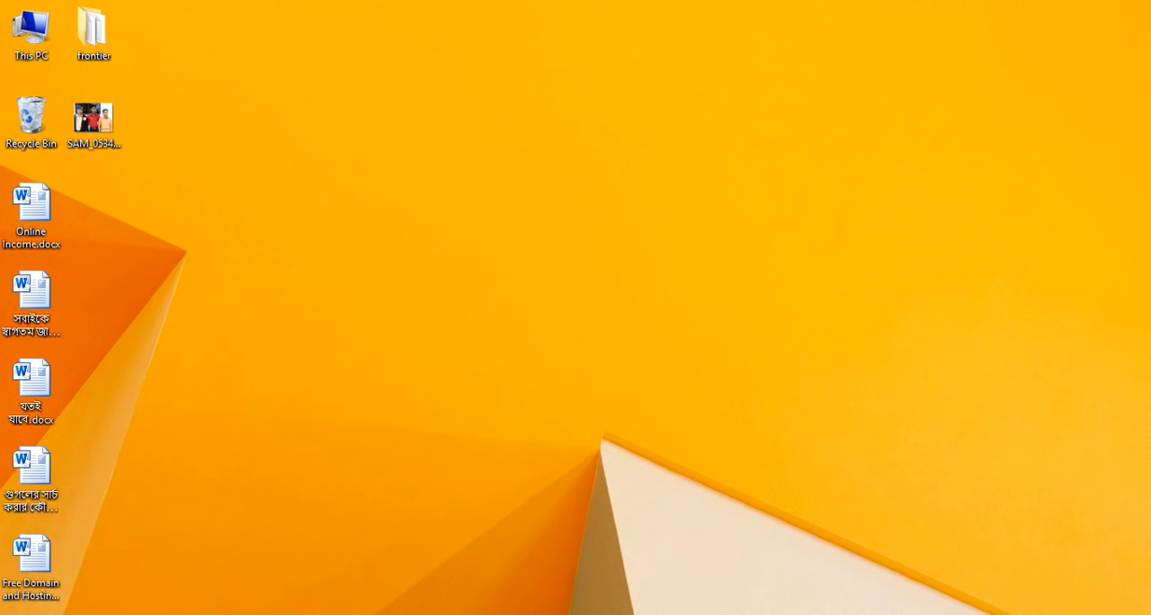
{"action": "left_click", "coordinate": [20, 614]}
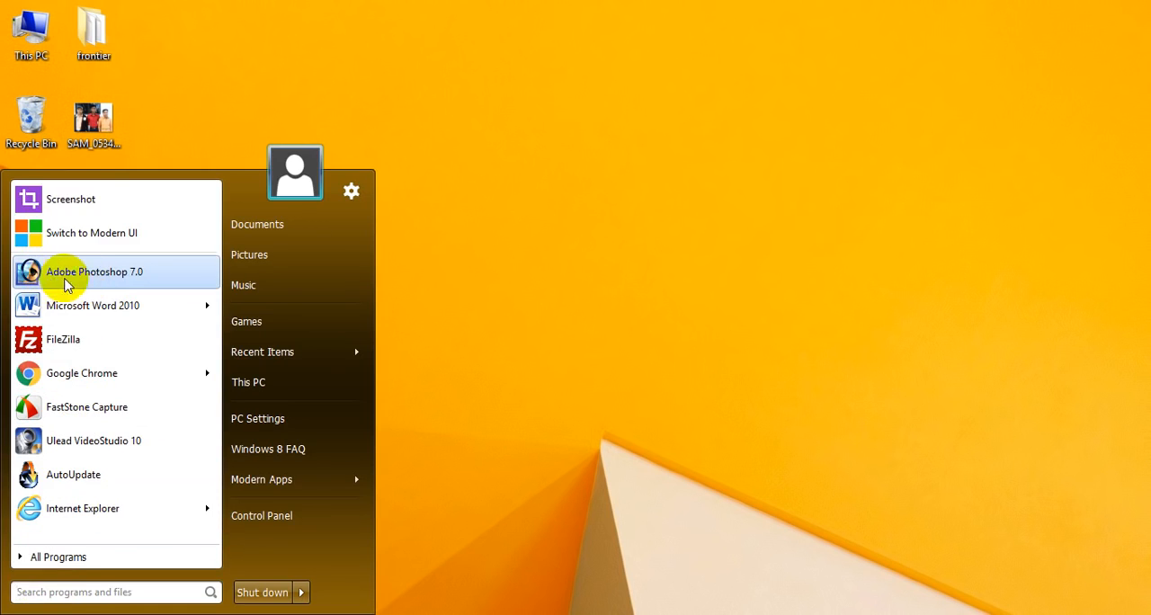
{"action": "left_click", "coordinate": [102, 283]}
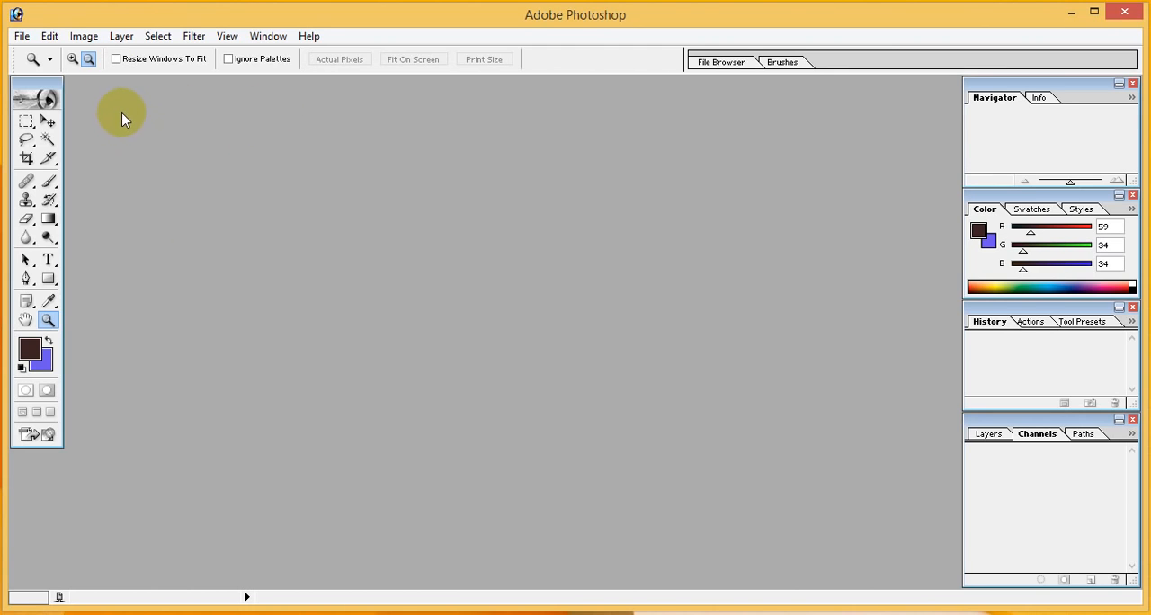
Open the photo SAM_05345.jpg from the Desktop and maximize its image window
{"action": "left_click", "coordinate": [22, 38]}
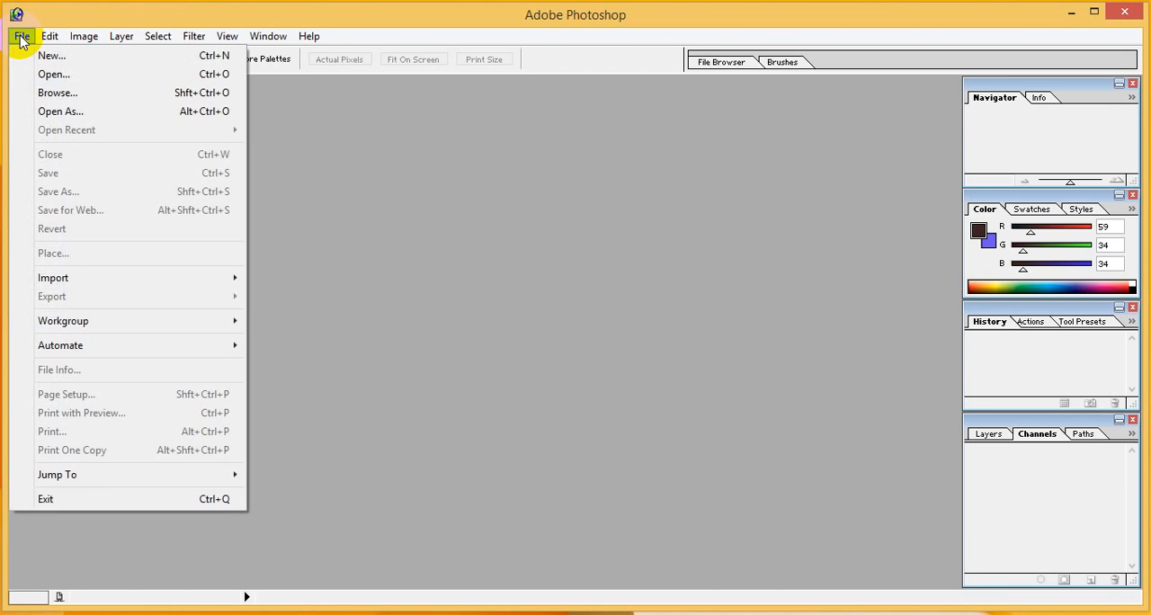
{"action": "left_click", "coordinate": [50, 75]}
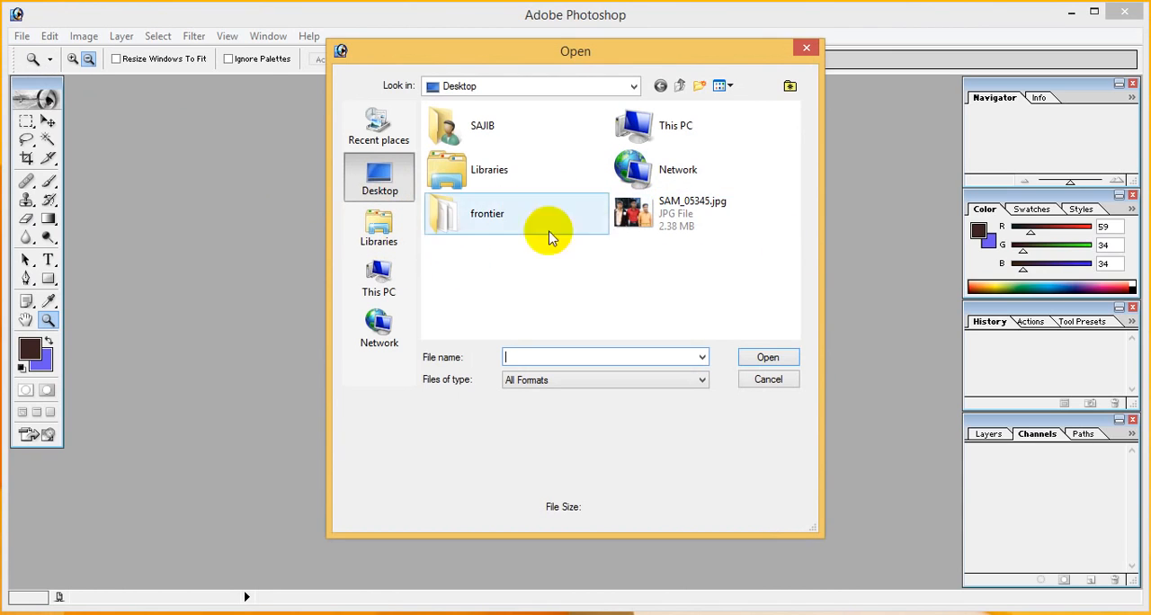
{"action": "left_click", "coordinate": [674, 212]}
{"action": "double_click", "coordinate": [659, 222]}
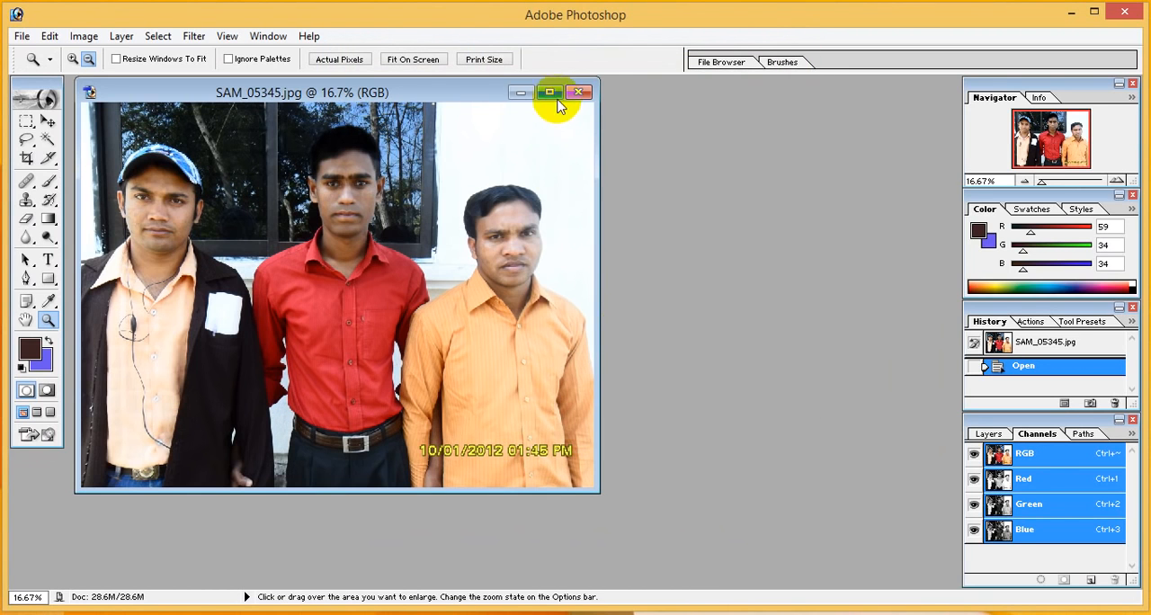
{"action": "left_click", "coordinate": [555, 97]}
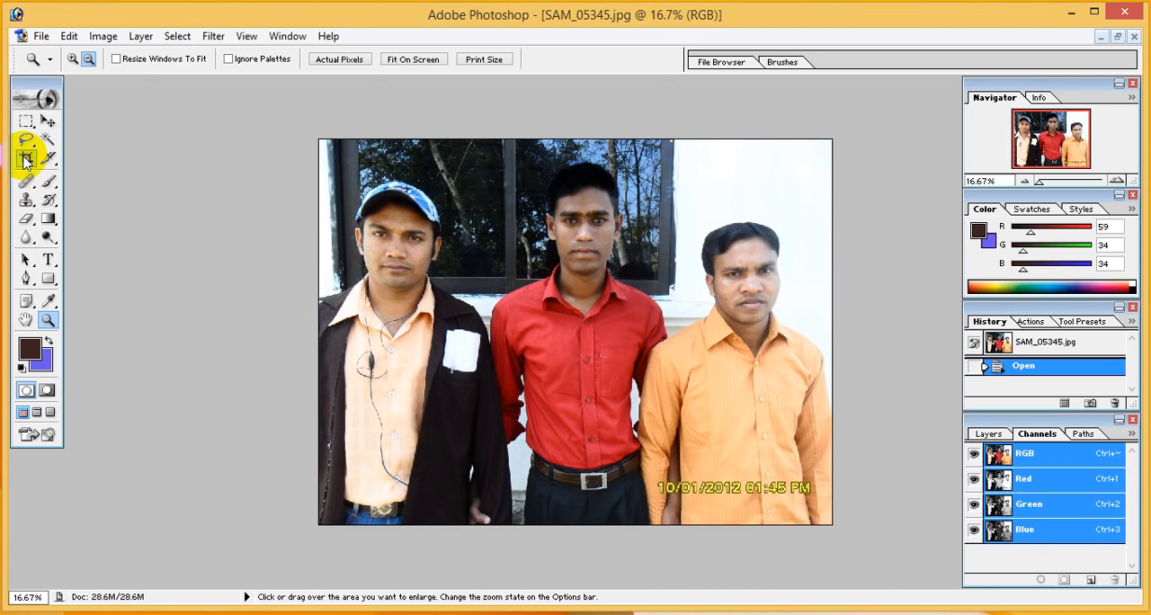
Set the Crop tool to a width of 30 mm and a height of 40 mm
{"action": "left_click", "coordinate": [26, 161]}
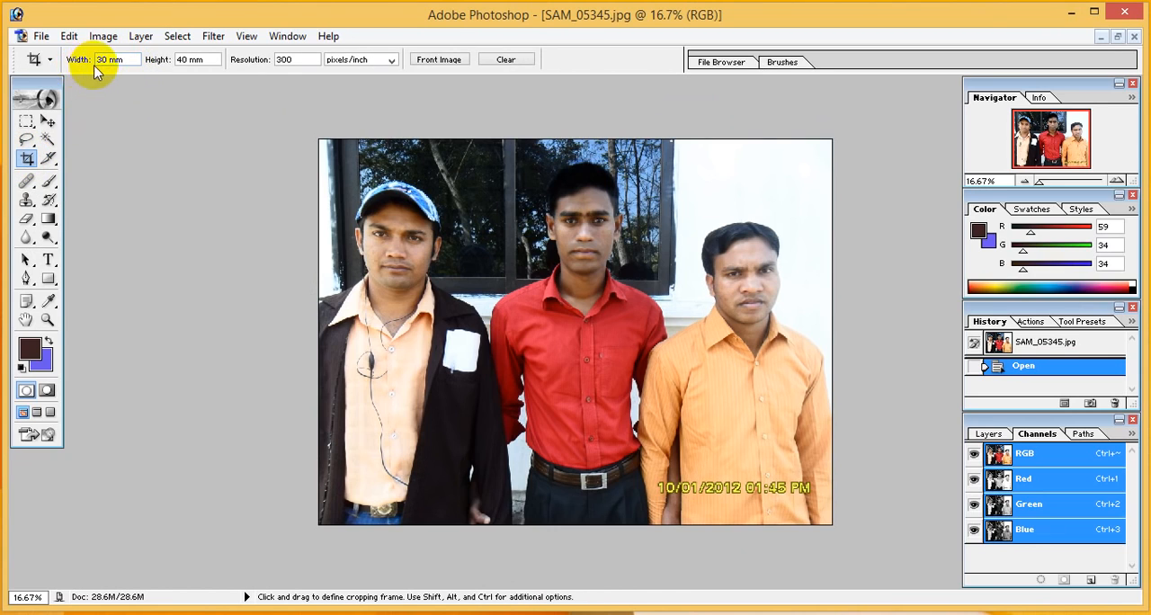
{"action": "left_click_drag", "start_coordinate": [124, 59], "coordinate": [96, 59]}
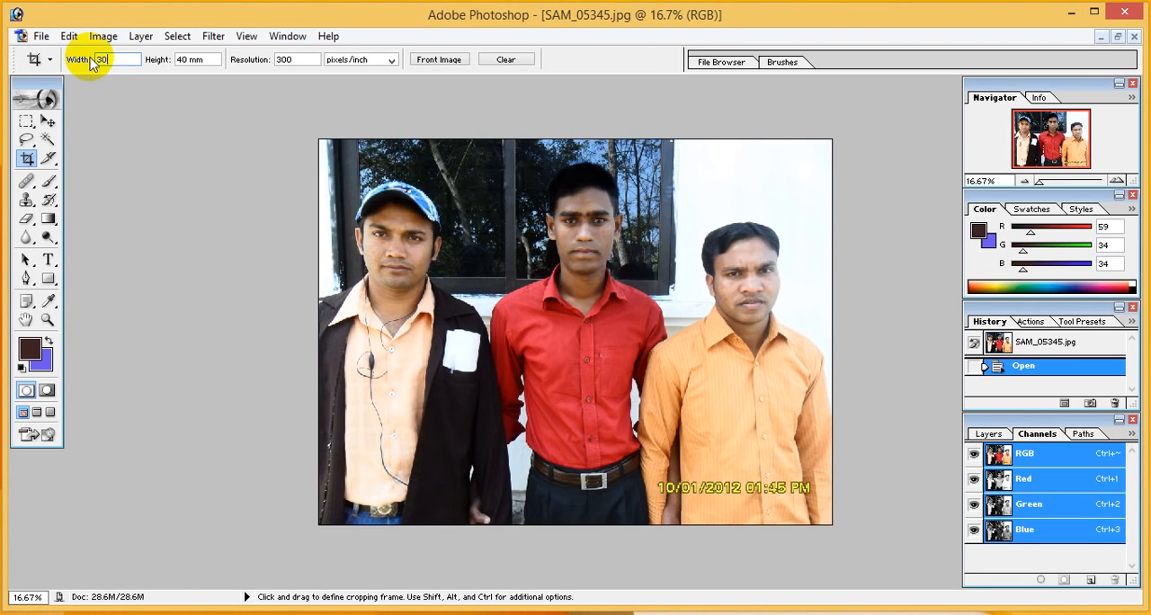
{"action": "type", "text": "30mm"}
{"action": "key", "text": "Tab"}
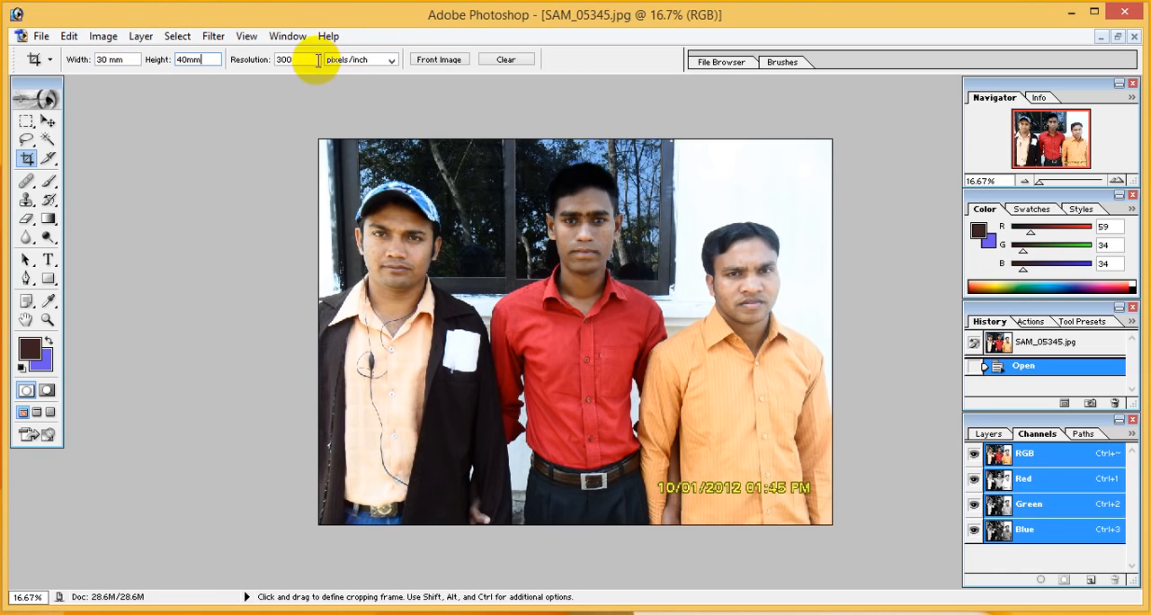
{"action": "key", "text": "Tab"}
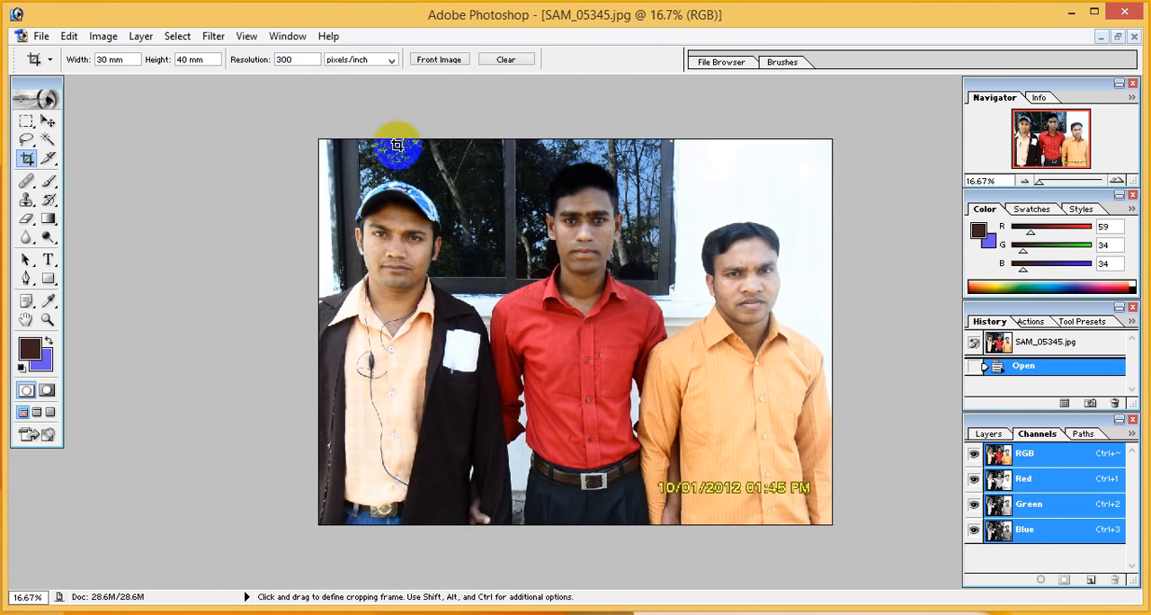
Crop the photo to a passport-style frame around the head and shoulders of the middle man in the red shirt
{"action": "left_click_drag", "start_coordinate": [448, 153], "coordinate": [629, 329]}
{"action": "left_click_drag", "start_coordinate": [503, 212], "coordinate": [575, 213]}
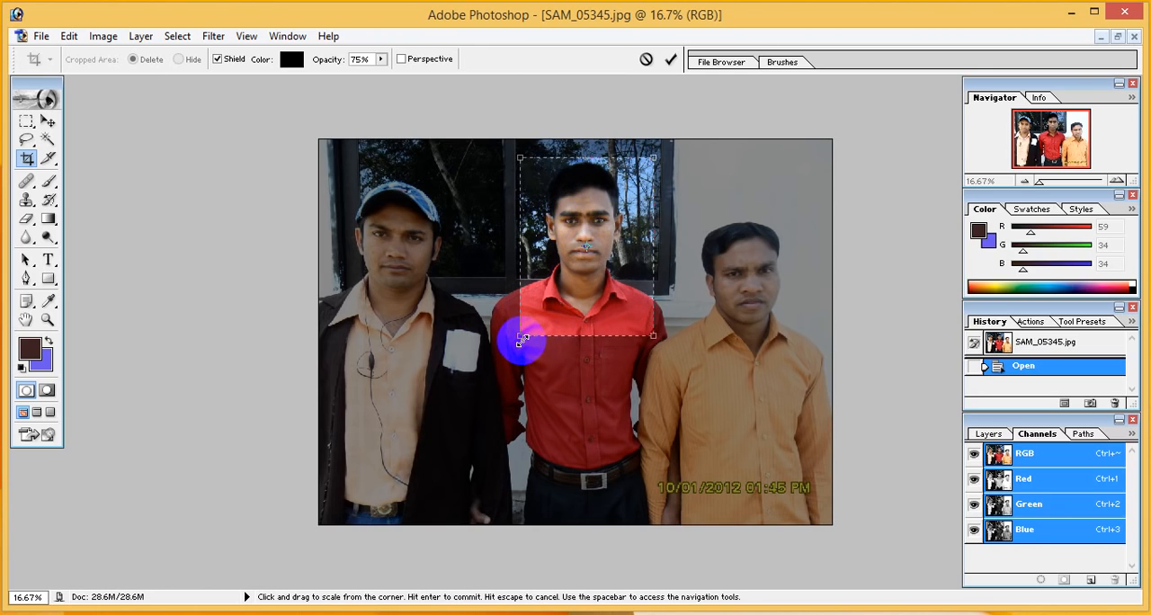
{"action": "left_click_drag", "start_coordinate": [520, 340], "coordinate": [512, 347]}
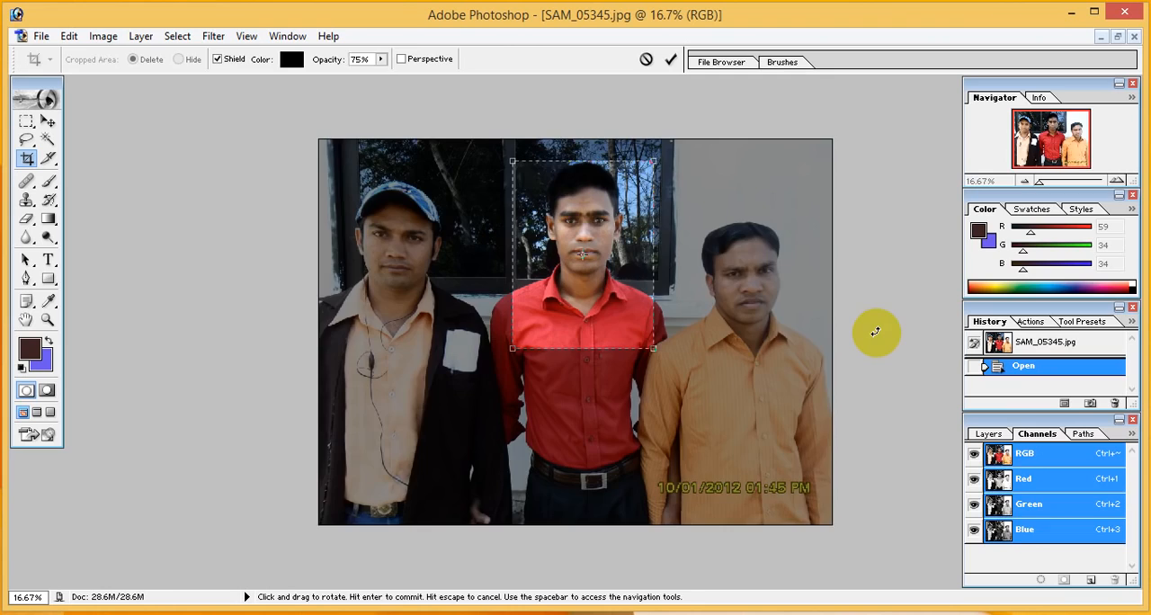
{"action": "key", "text": "Return"}
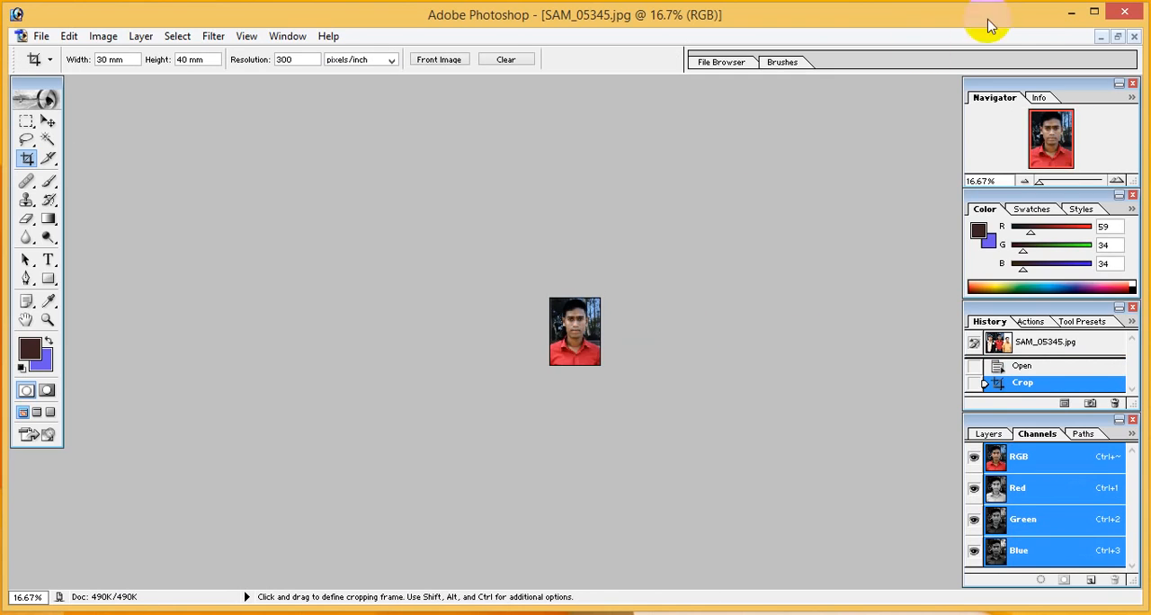
Magnify the cropped portrait to 100% to examine it
{"action": "left_click_drag", "start_coordinate": [1043, 185], "coordinate": [1063, 186]}
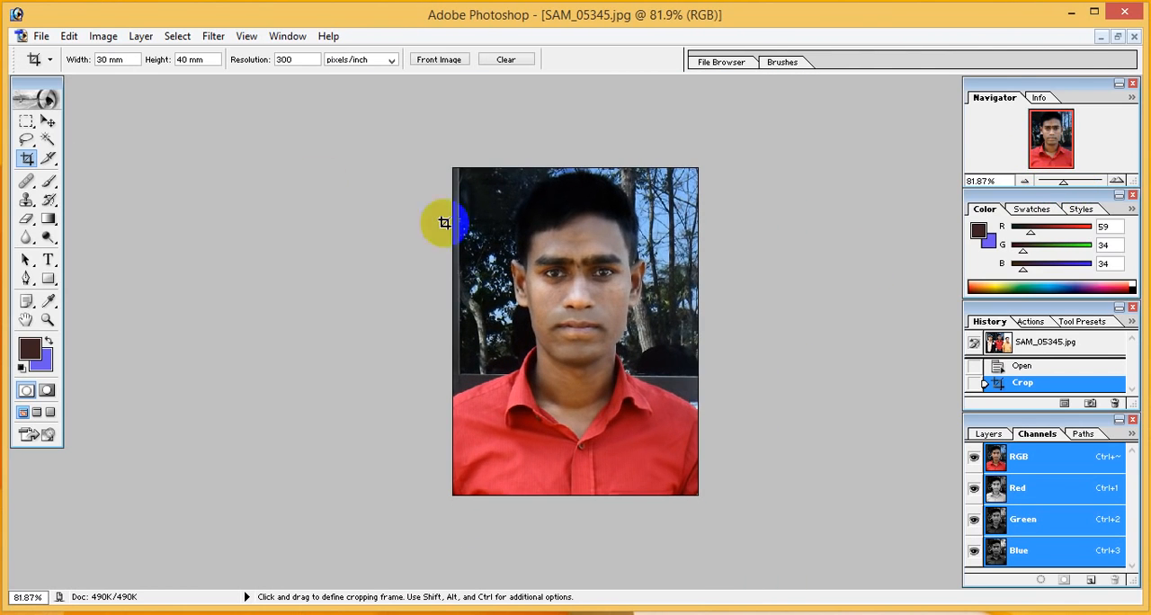
{"action": "left_click", "coordinate": [46, 318]}
{"action": "left_click", "coordinate": [73, 60]}
{"action": "left_click", "coordinate": [87, 59]}
{"action": "left_click", "coordinate": [300, 212]}
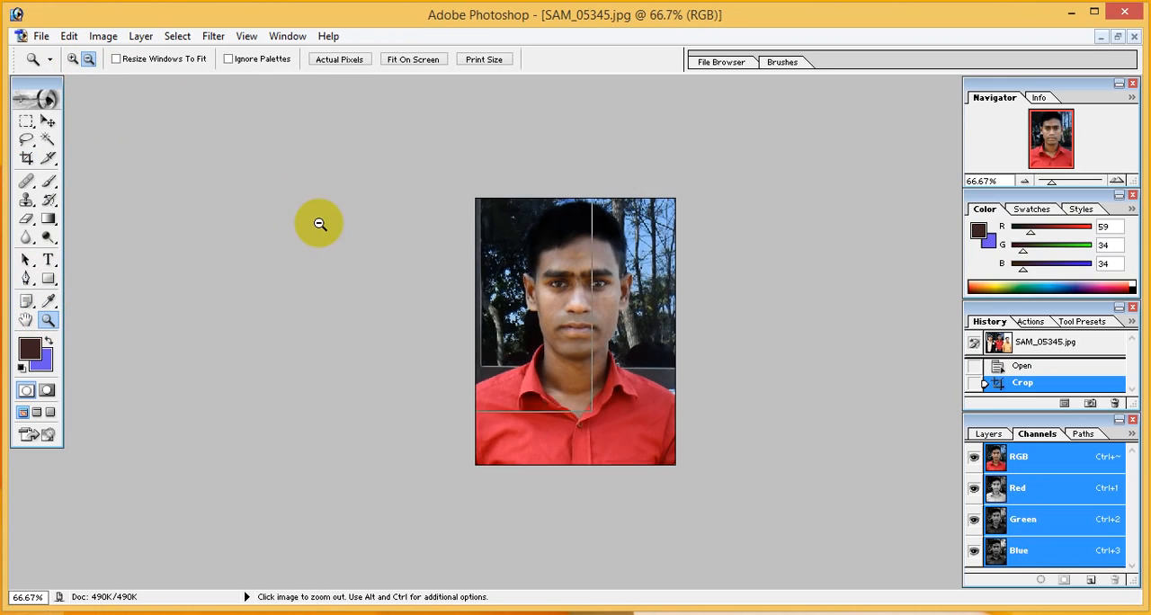
{"action": "left_click", "coordinate": [318, 224]}
{"action": "left_click", "coordinate": [73, 60]}
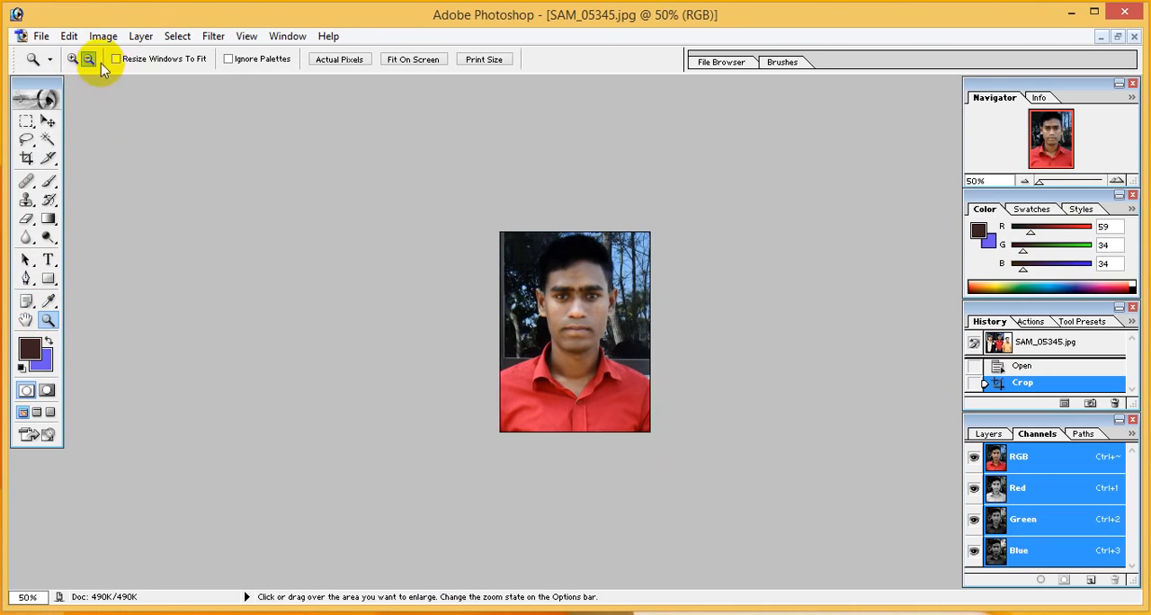
{"action": "left_click", "coordinate": [462, 263]}
{"action": "left_click", "coordinate": [468, 272]}
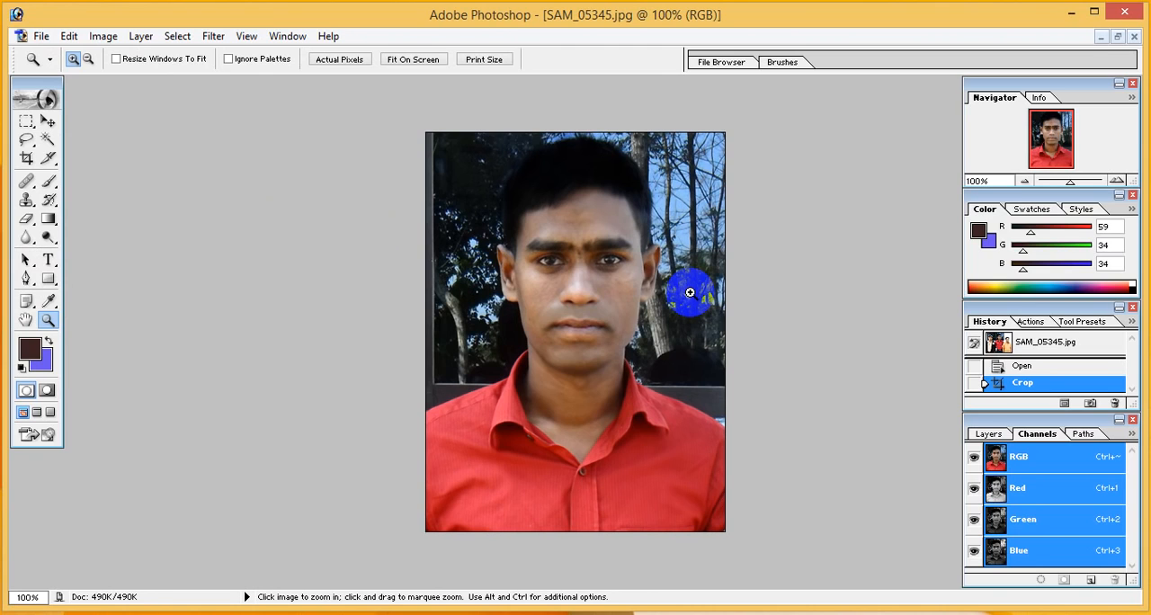
Brighten the portrait with Curves by raising the middle of the RGB curve
{"action": "key", "text": "ctrl+m"}
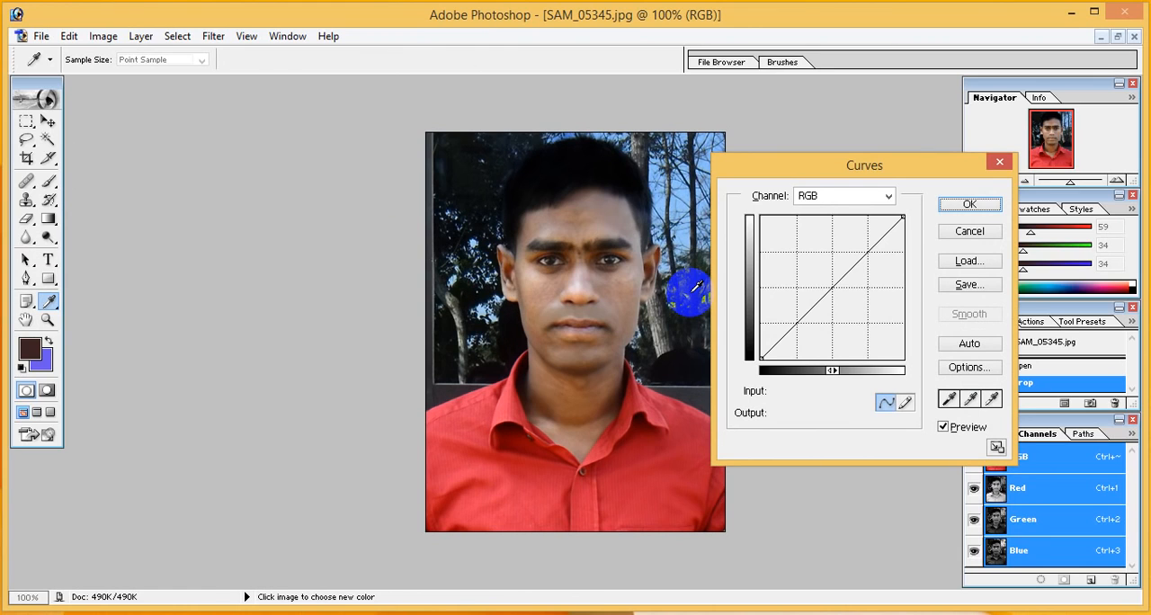
{"action": "left_click", "coordinate": [826, 284]}
{"action": "left_click_drag", "start_coordinate": [825, 284], "coordinate": [811, 271]}
{"action": "left_click", "coordinate": [969, 204]}
{"action": "key", "text": "z"}
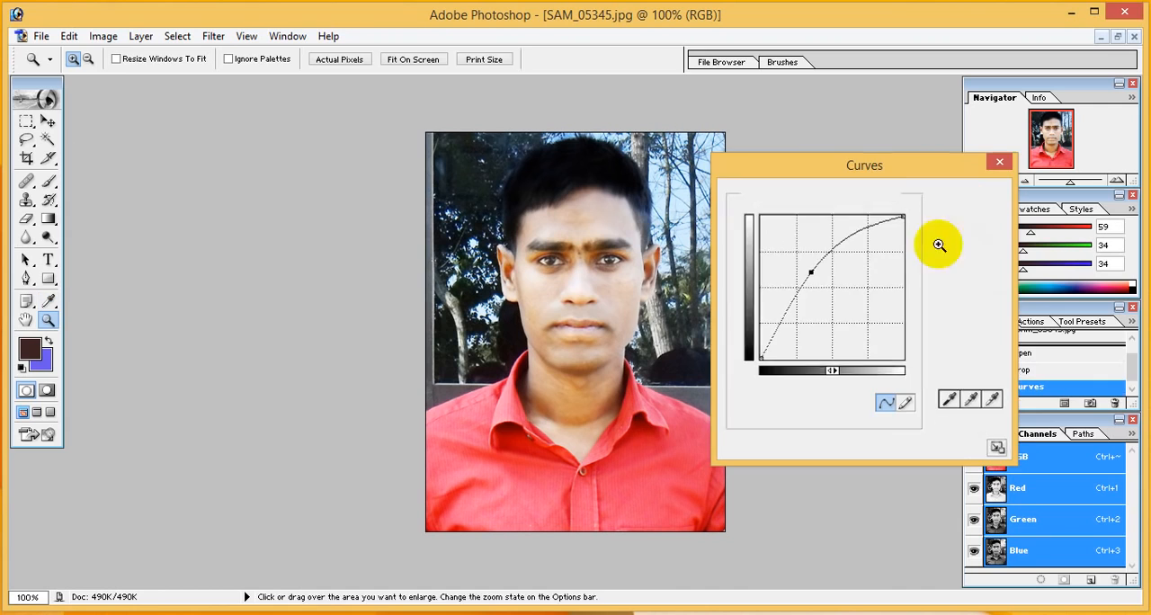
Adjust the portrait's Hue/Saturation to hue -4, saturation -12 and lightness +5
{"action": "key", "text": "ctrl"}
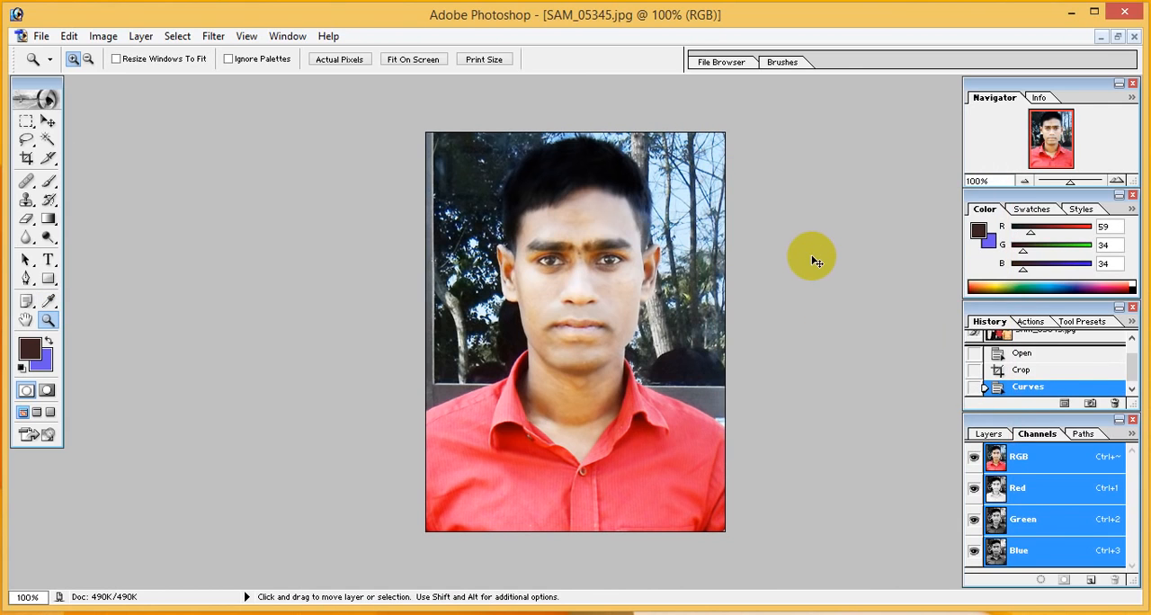
{"action": "key", "text": "ctrl+u"}
{"action": "left_click_drag", "start_coordinate": [843, 378], "coordinate": [849, 454]}
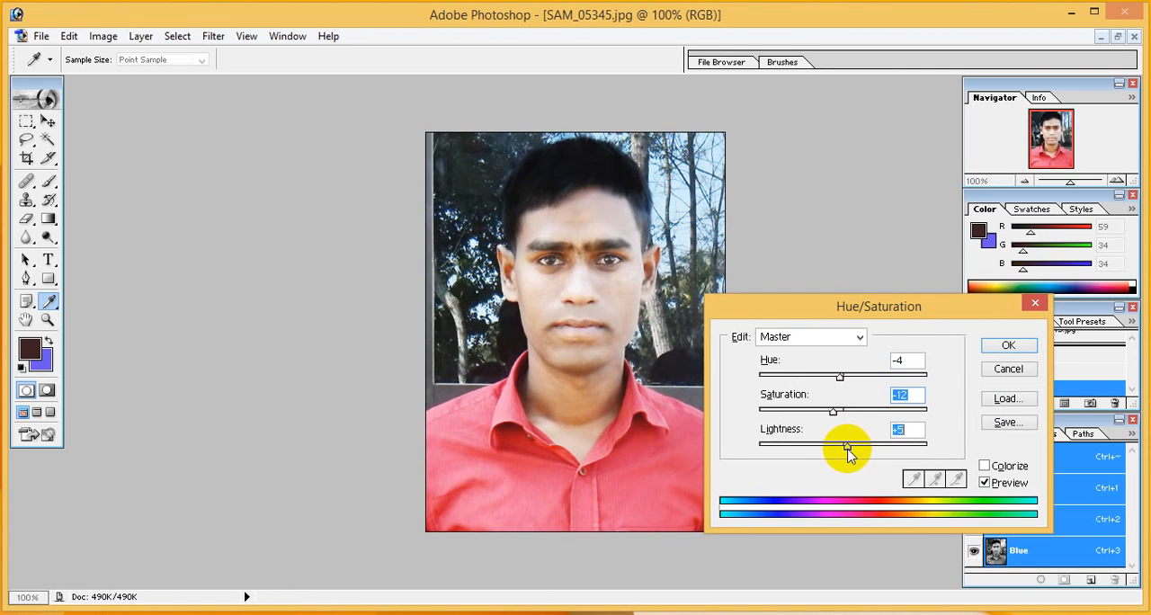
{"action": "left_click", "coordinate": [1007, 346]}
{"action": "key", "text": "z"}
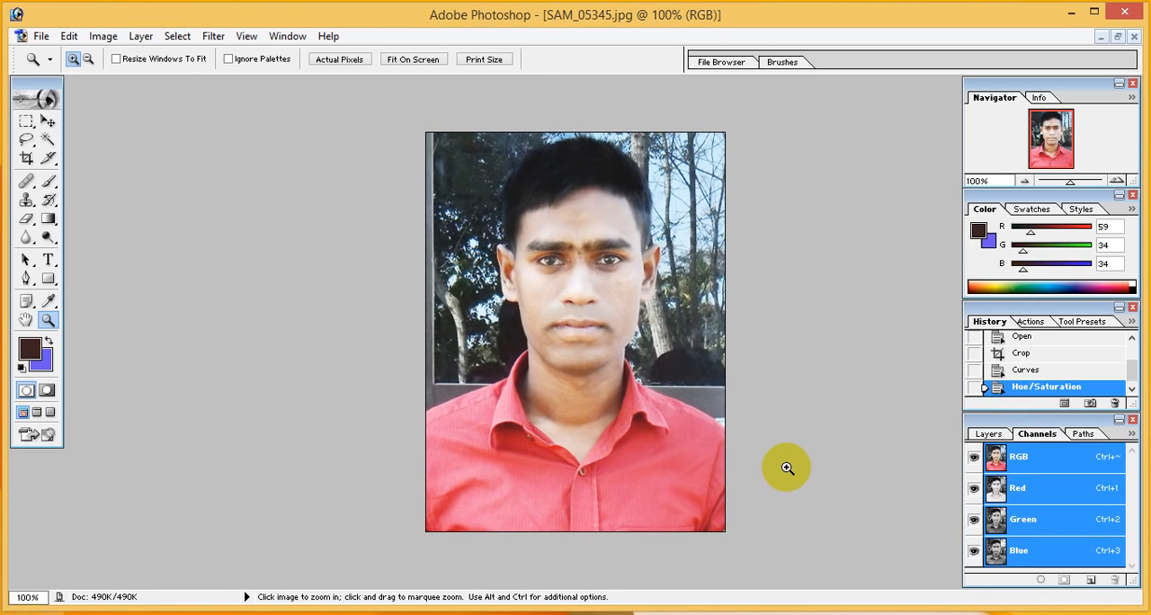
Try adjusting the portrait's black output level with Levels
{"action": "key", "text": "ctrl+l"}
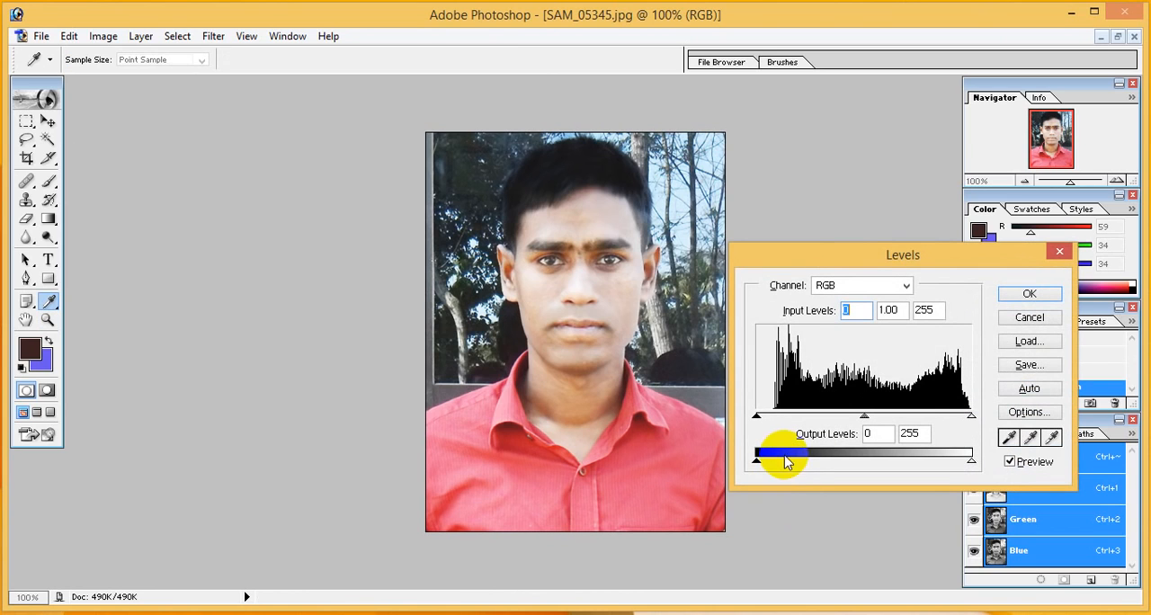
{"action": "mouse_move", "coordinate": [756, 464]}
{"action": "left_mouse_down"}
{"action": "mouse_move", "coordinate": [811, 466]}
{"action": "mouse_move", "coordinate": [760, 460]}
{"action": "left_mouse_up"}
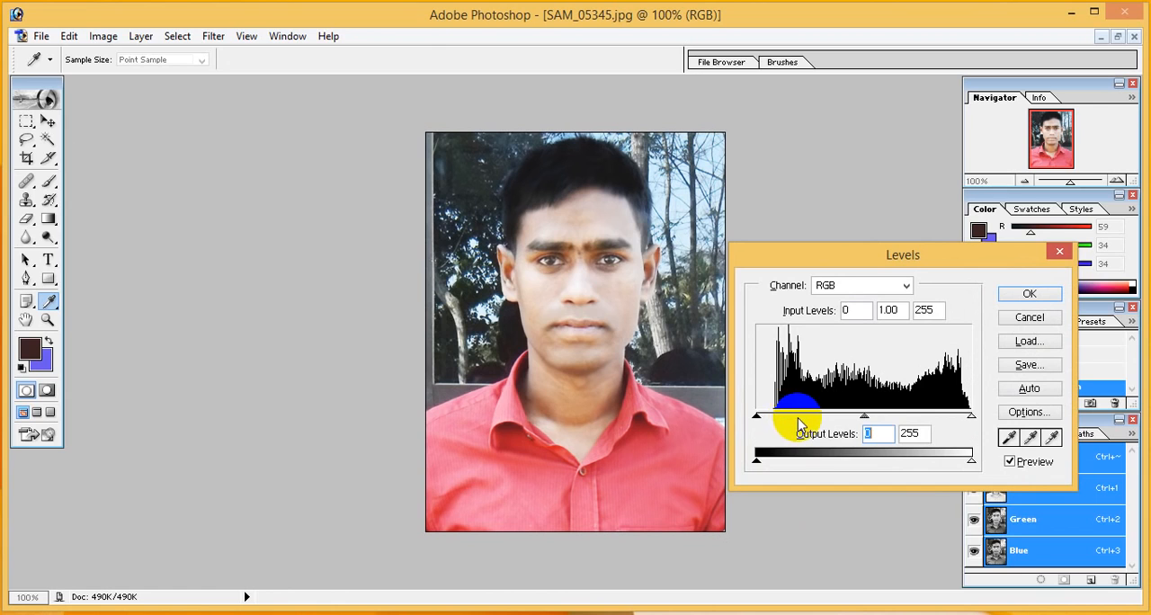
{"action": "left_click", "coordinate": [1025, 296]}
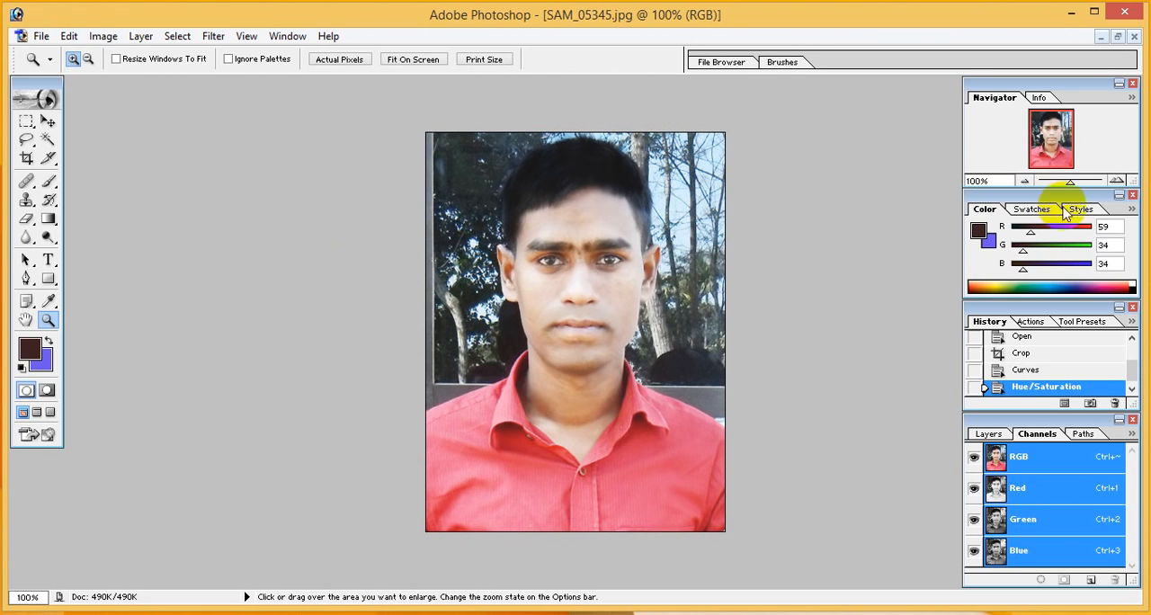
Start a Pen path at the photo's left edge and trace that shoulder and the collar up to the neck
{"action": "left_click_drag", "start_coordinate": [1070, 181], "coordinate": [1077, 183]}
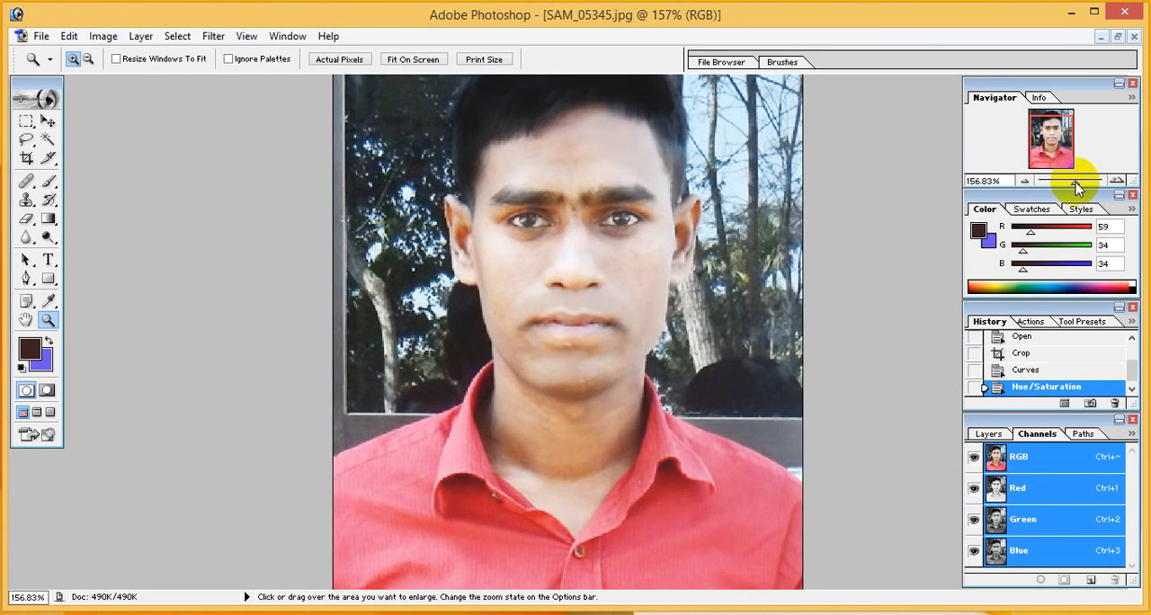
{"action": "left_click", "coordinate": [27, 279]}
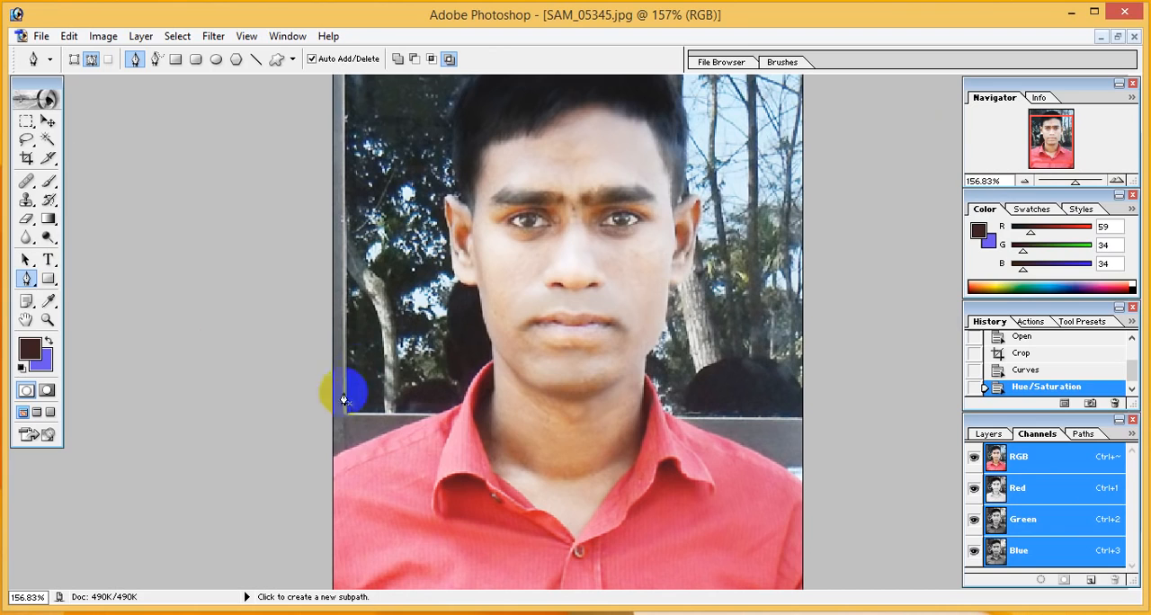
{"action": "left_click", "coordinate": [333, 460]}
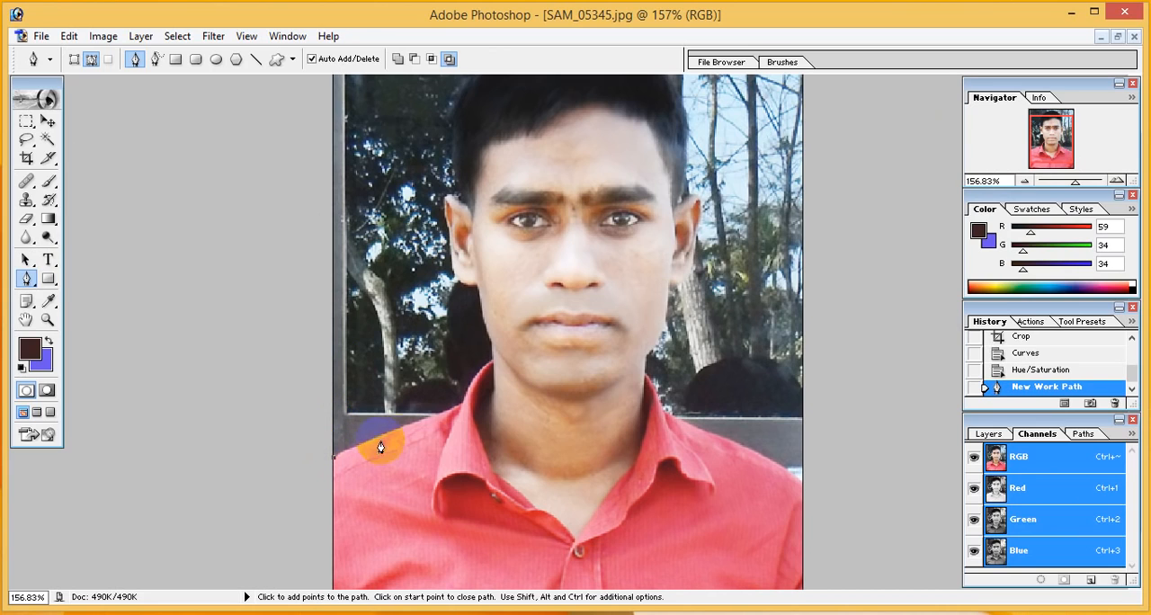
{"action": "left_click", "coordinate": [428, 423]}
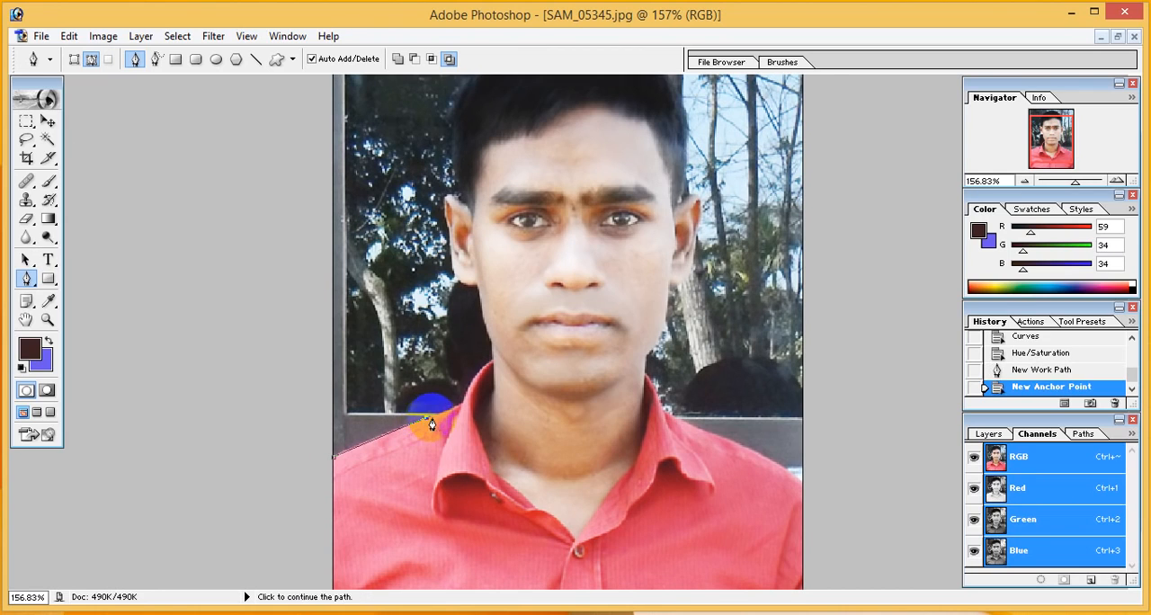
{"action": "left_click", "coordinate": [458, 408]}
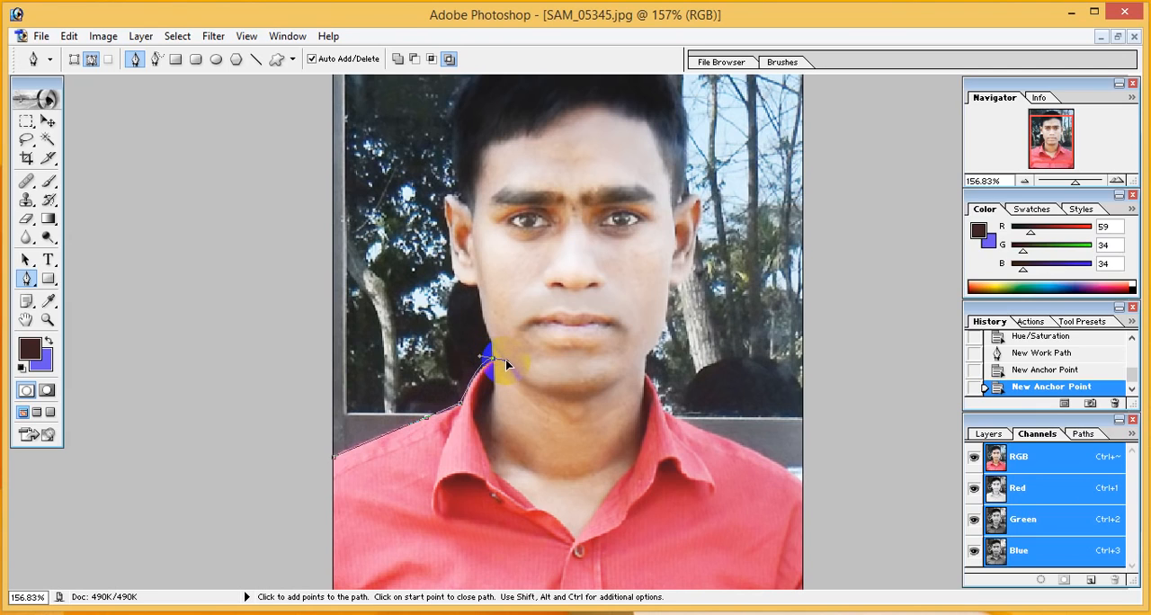
{"action": "left_click", "coordinate": [488, 359]}
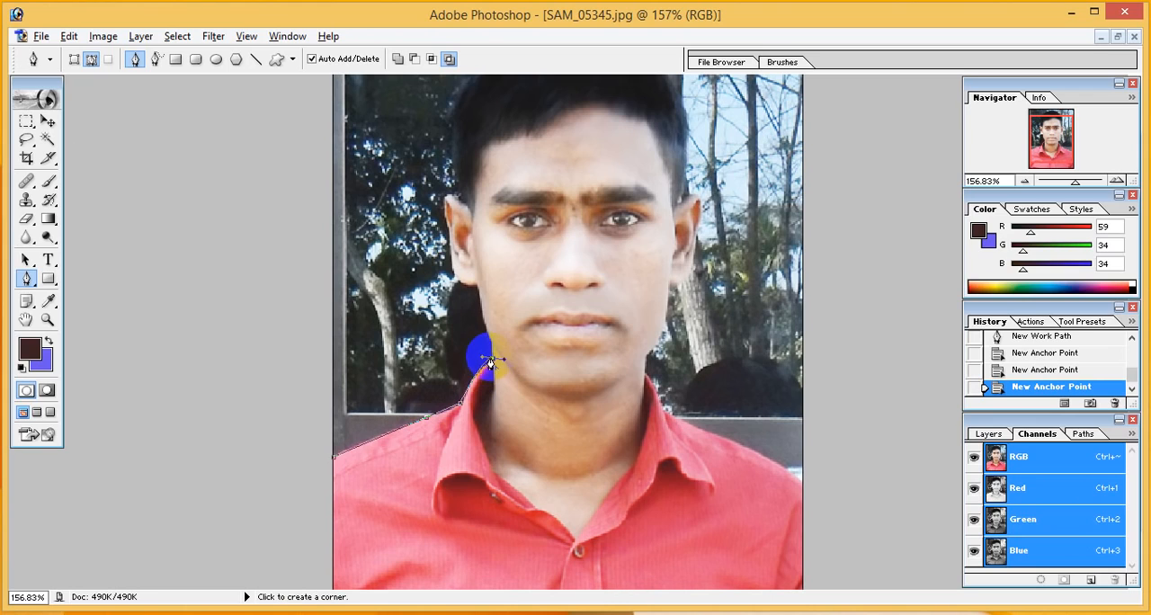
{"action": "left_click", "coordinate": [493, 363]}
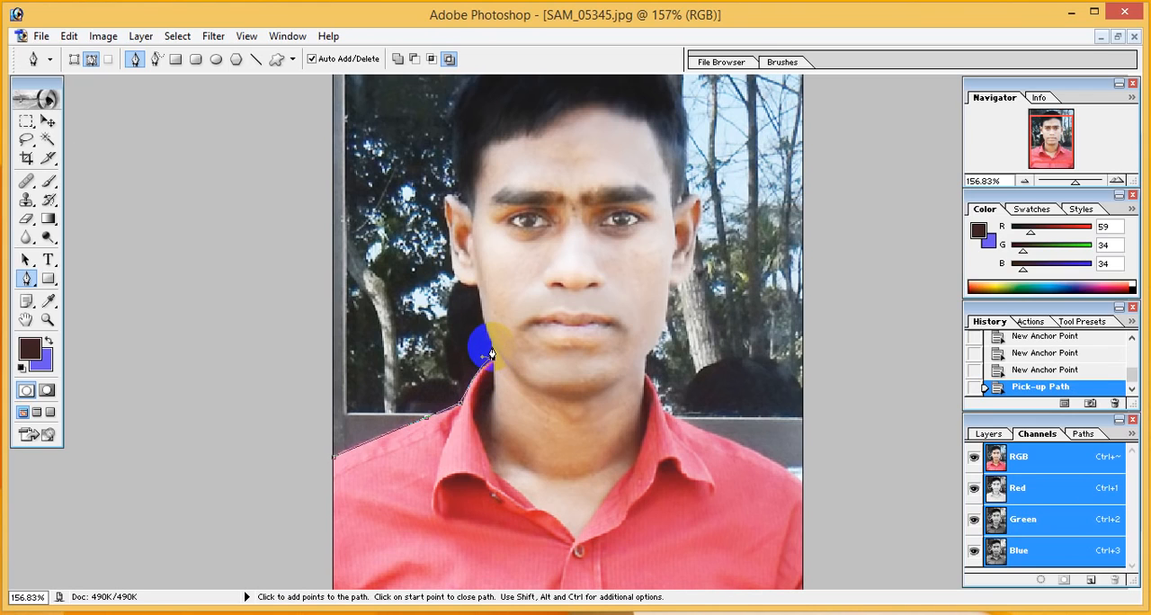
Continue the path up the left side of the neck and jaw and around the earlobe
{"action": "left_click", "coordinate": [491, 351]}
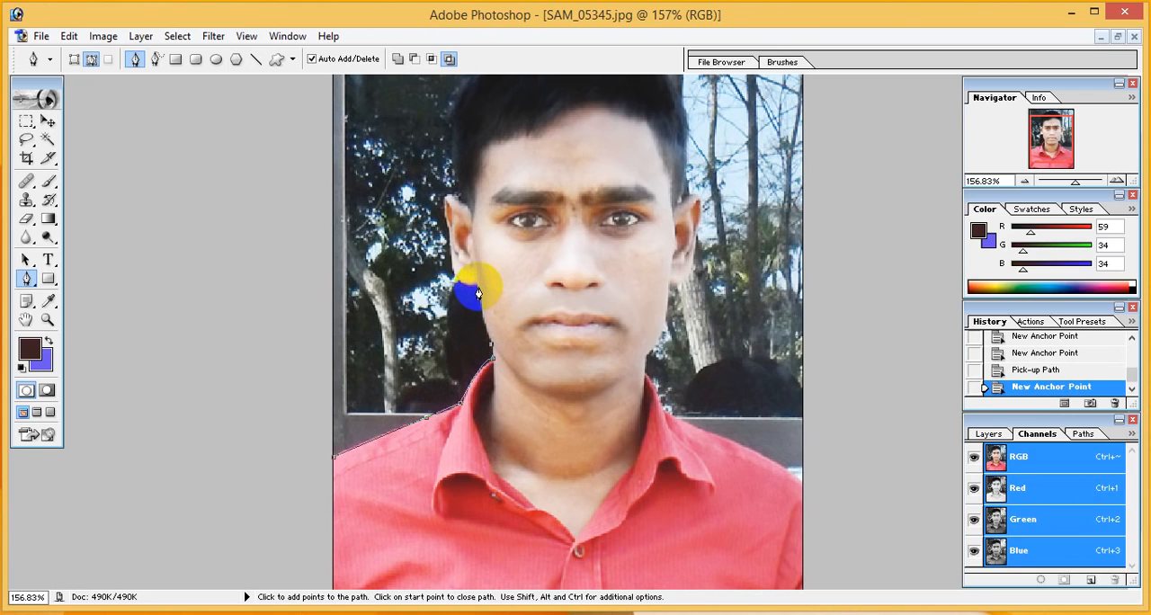
{"action": "left_click_drag", "start_coordinate": [475, 291], "coordinate": [471, 258]}
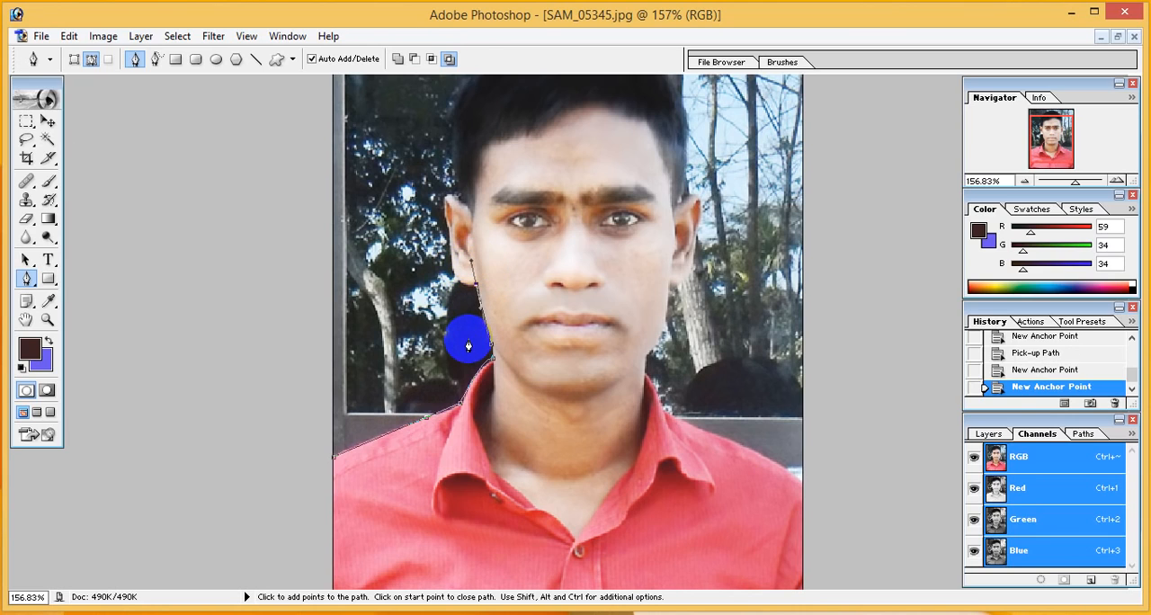
{"action": "left_click", "coordinate": [475, 291]}
{"action": "left_click", "coordinate": [476, 287], "text": "alt"}
{"action": "left_click_drag", "start_coordinate": [448, 261], "coordinate": [440, 229]}
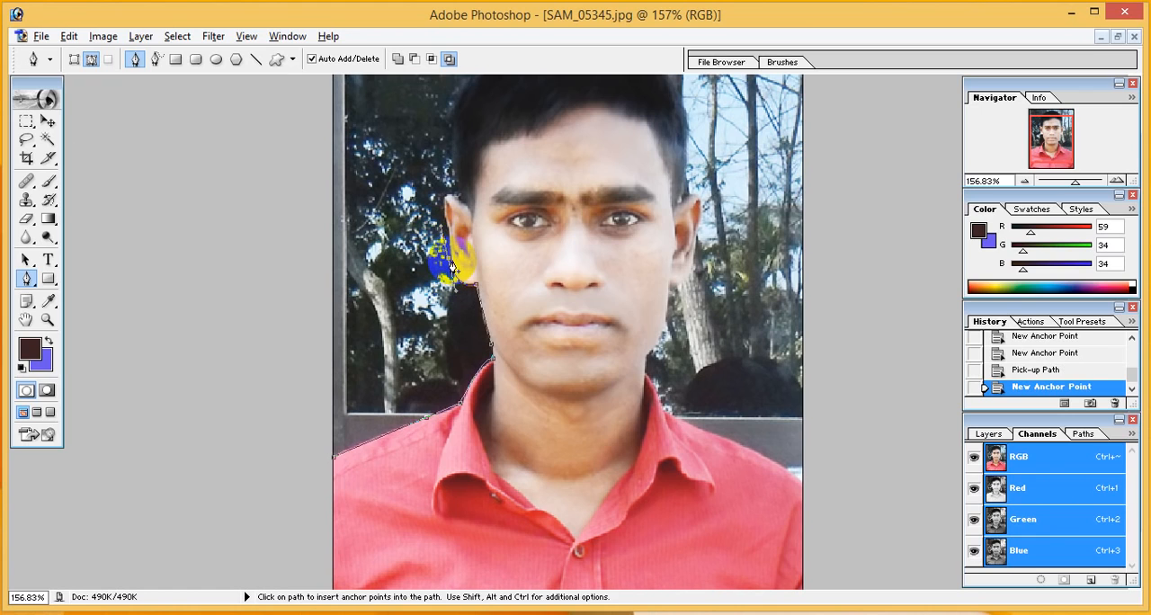
{"action": "left_click", "coordinate": [449, 260], "text": "alt"}
Extend the path around the upper part of the left ear to where it meets the hair
{"action": "scroll", "coordinate": [586, 407], "scroll_direction": "up", "scroll_amount": 2}
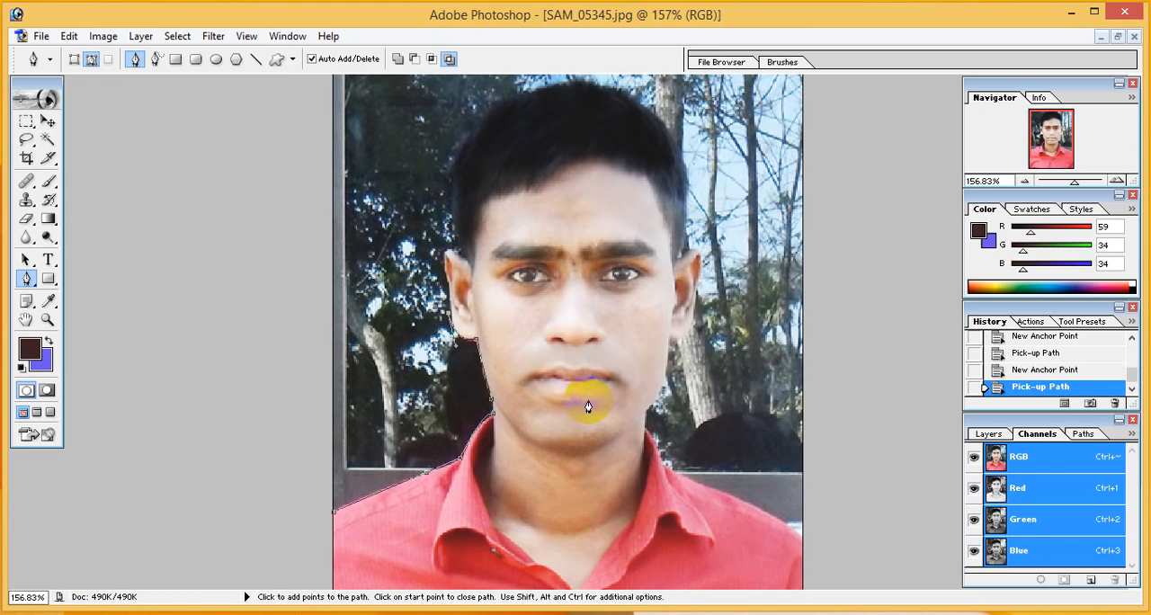
{"action": "left_click", "coordinate": [444, 285]}
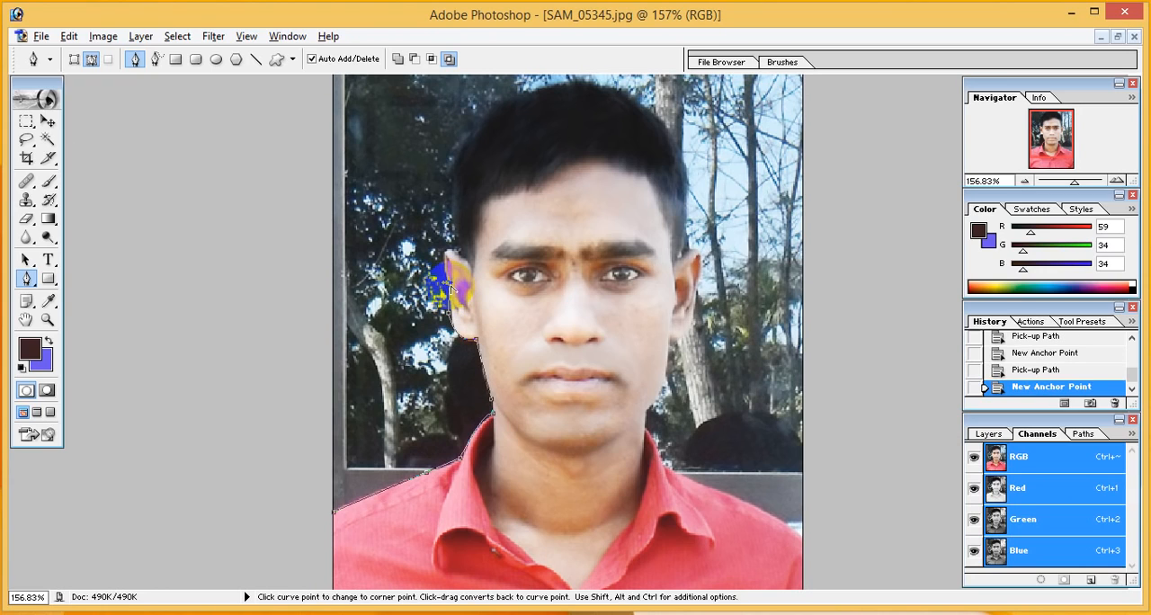
{"action": "left_click", "coordinate": [455, 268]}
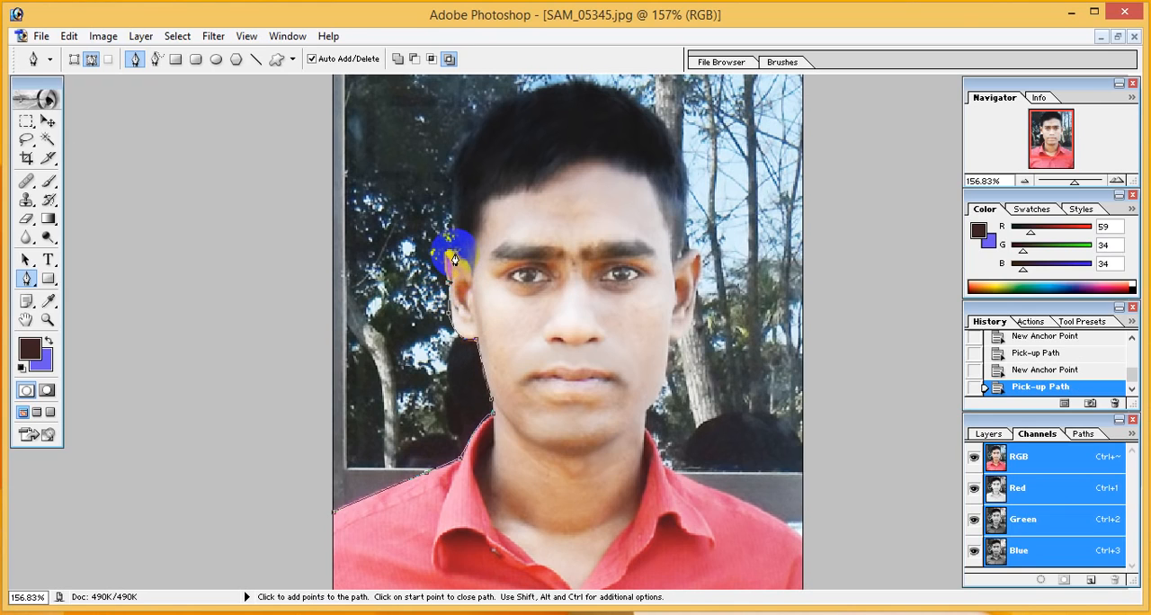
{"action": "left_click_drag", "start_coordinate": [460, 258], "coordinate": [485, 263]}
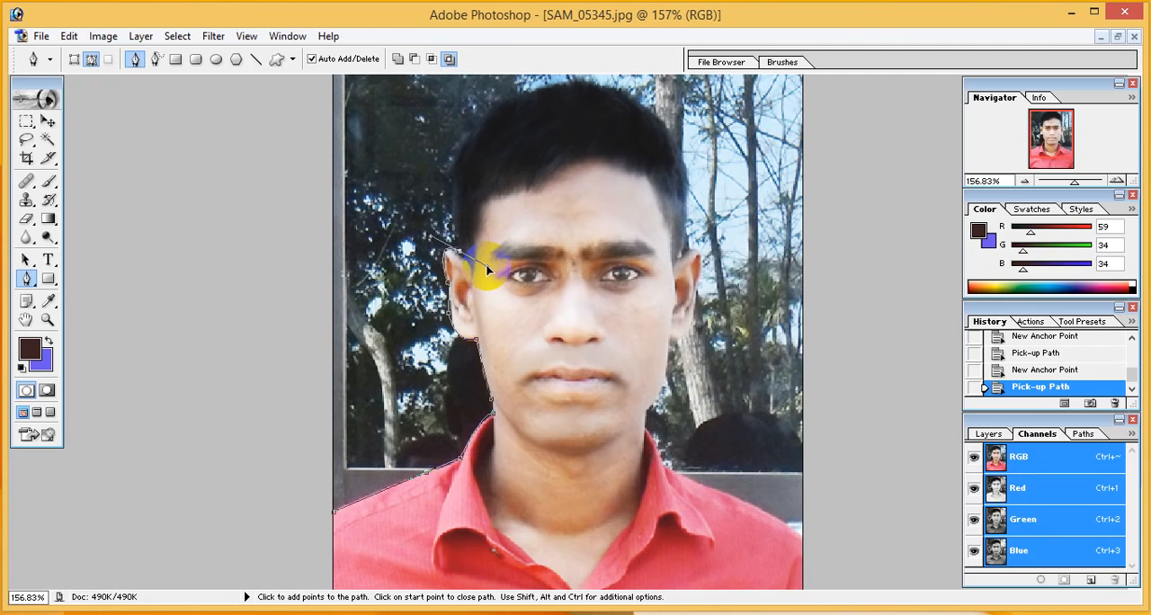
{"action": "left_click_drag", "start_coordinate": [488, 269], "coordinate": [484, 265]}
{"action": "left_click", "coordinate": [458, 257]}
Curve the path over the top of the hair and down to the top of the right ear
{"action": "left_click_drag", "start_coordinate": [535, 95], "coordinate": [660, 72]}
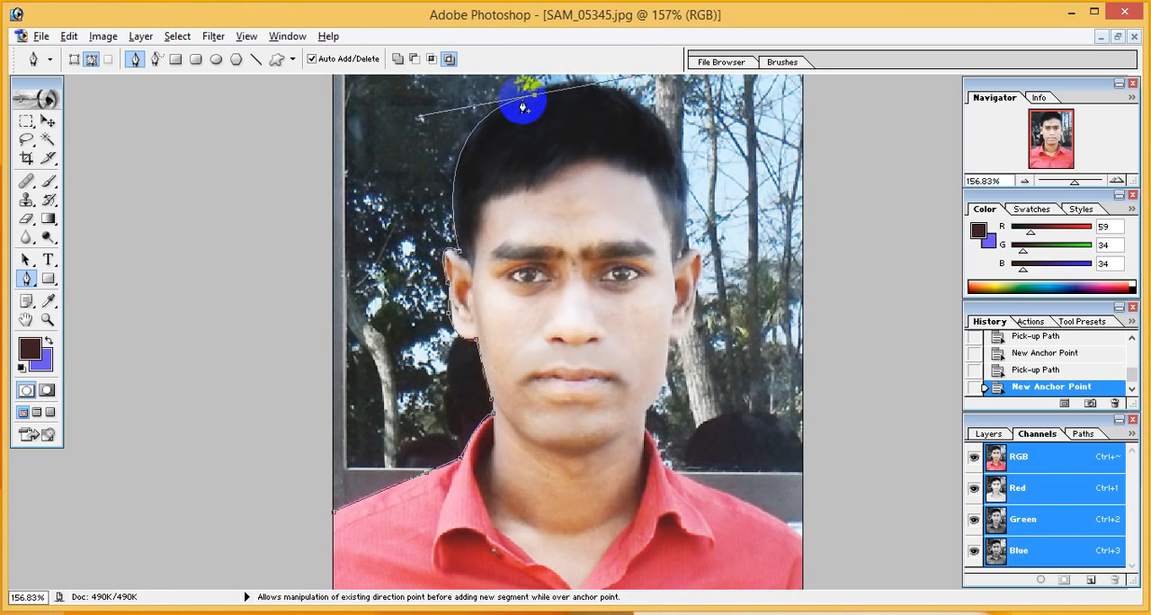
{"action": "left_click", "coordinate": [534, 95]}
{"action": "left_click_drag", "start_coordinate": [679, 194], "coordinate": [700, 322]}
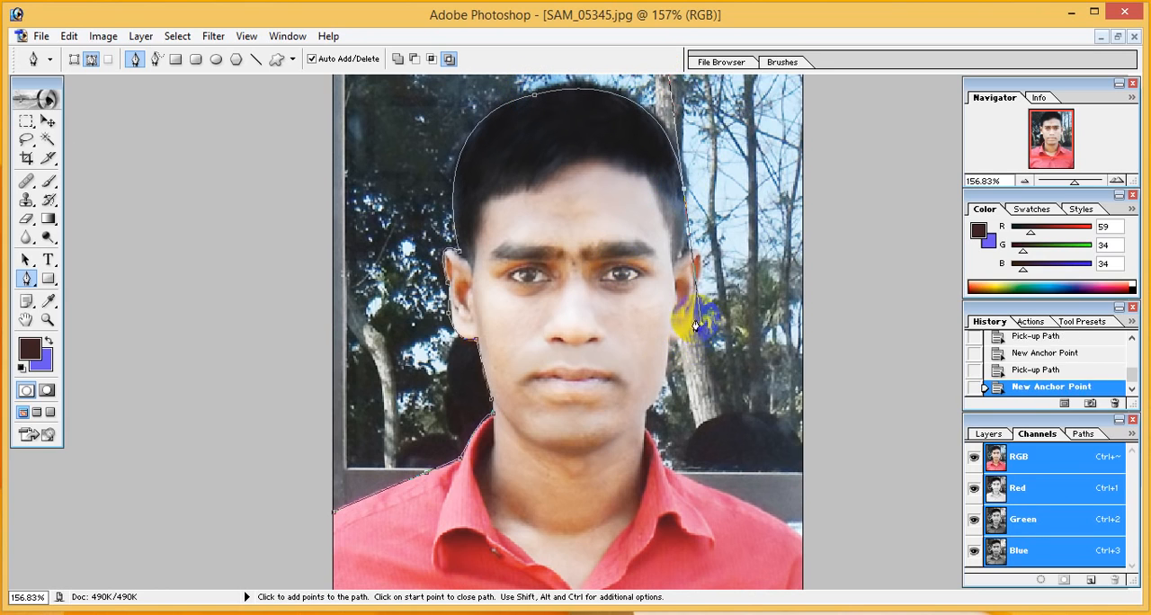
{"action": "left_click", "coordinate": [683, 193]}
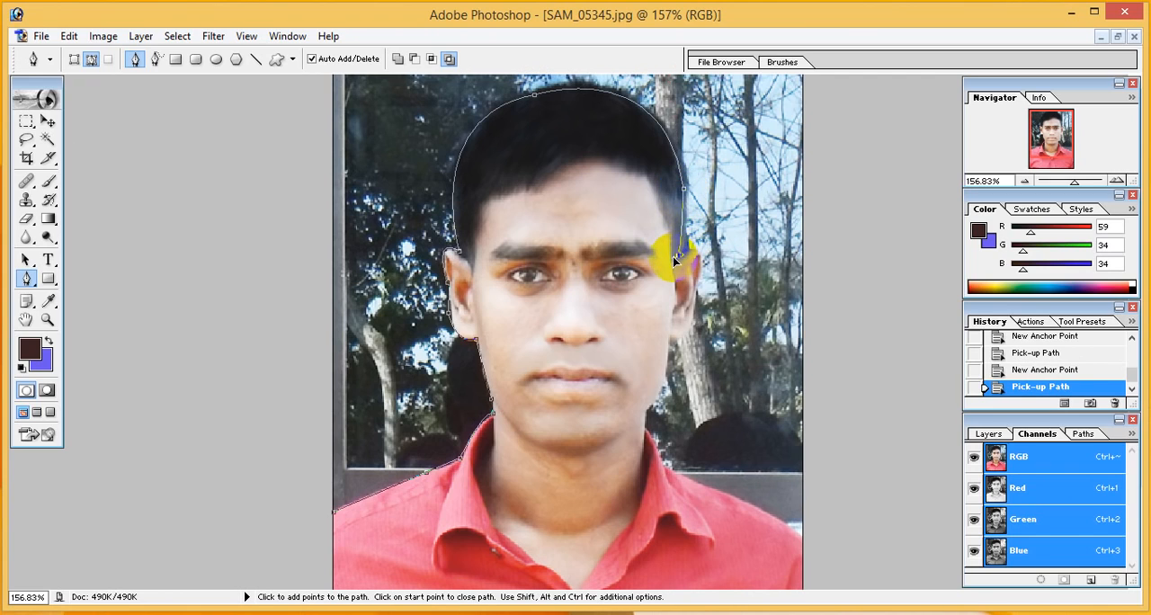
{"action": "left_click", "coordinate": [679, 254]}
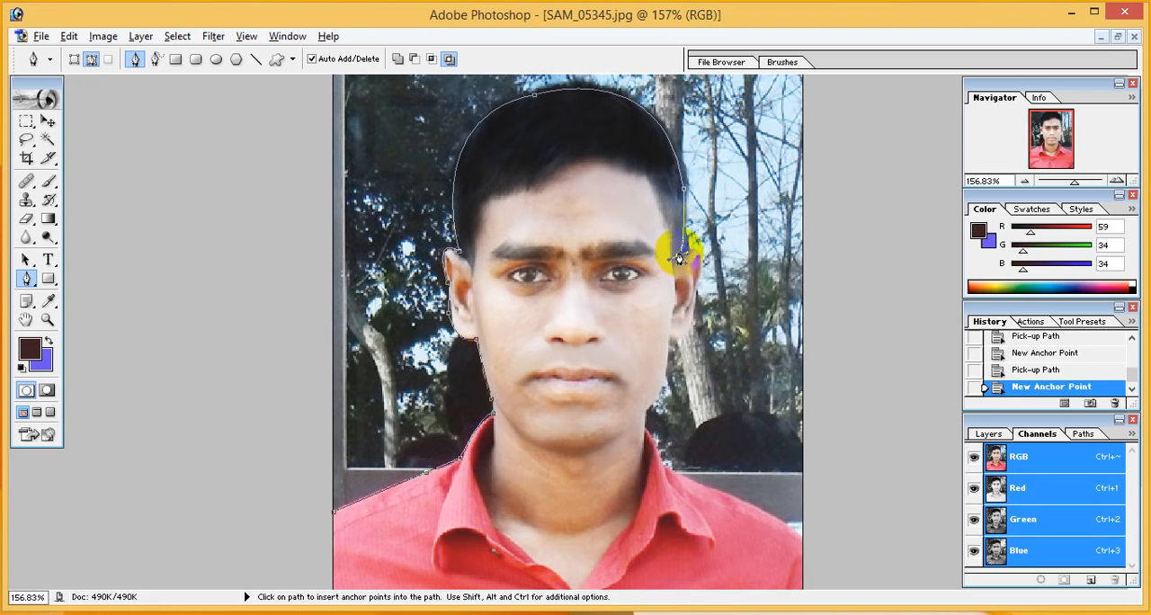
Trace the path around the outside of the right ear to the base of its lobe
{"action": "left_click_drag", "start_coordinate": [692, 293], "coordinate": [672, 350]}
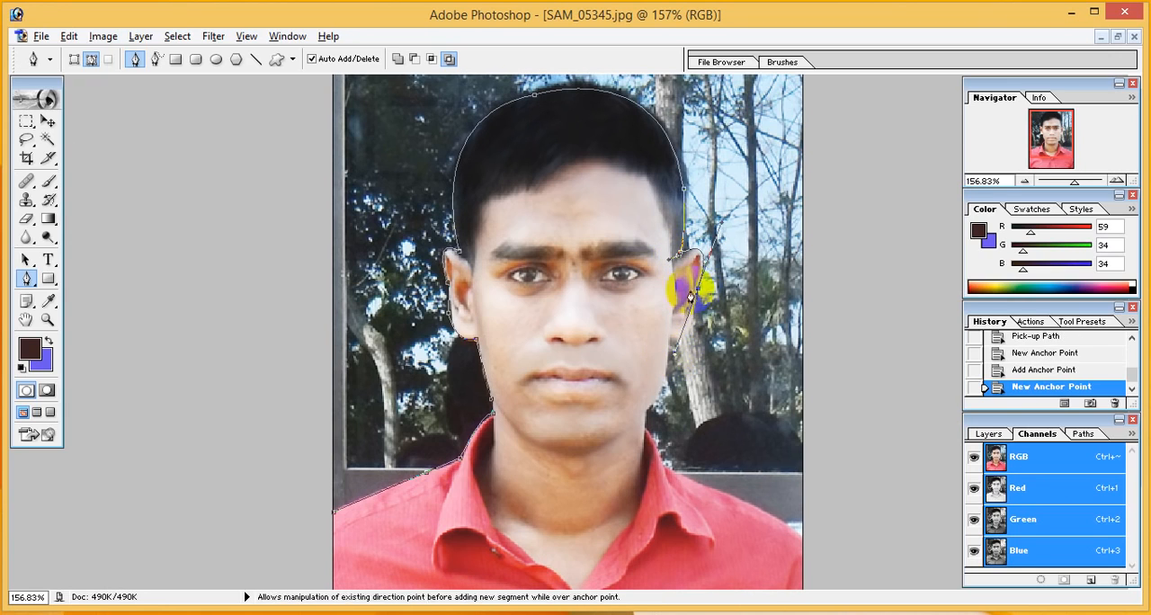
{"action": "left_click", "coordinate": [694, 293]}
{"action": "left_click", "coordinate": [692, 320]}
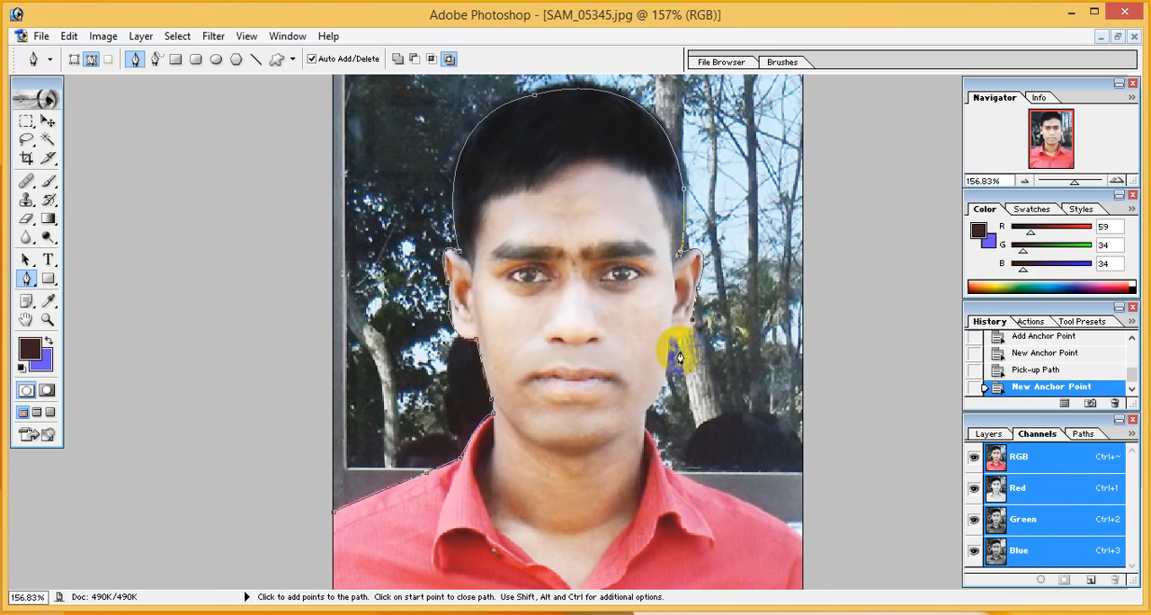
{"action": "left_click_drag", "start_coordinate": [669, 341], "coordinate": [651, 332]}
{"action": "left_click", "coordinate": [671, 338]}
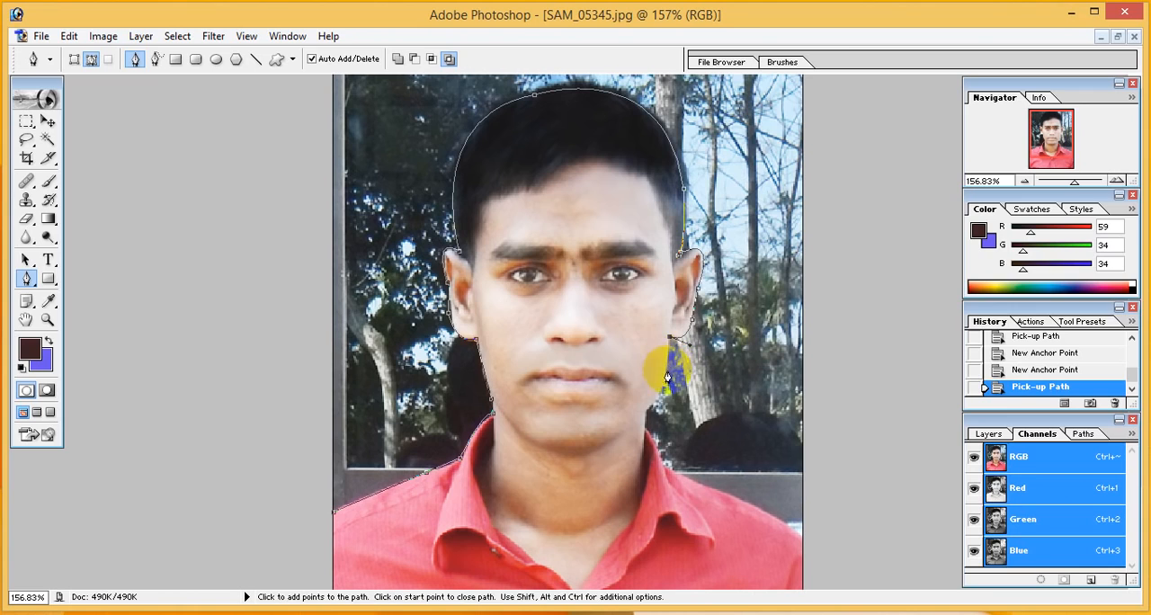
Trace the path down the right jaw, neck and collar to the start of the shoulder, redoing the misplaced collar anchor point
{"action": "left_click_drag", "start_coordinate": [647, 416], "coordinate": [620, 439]}
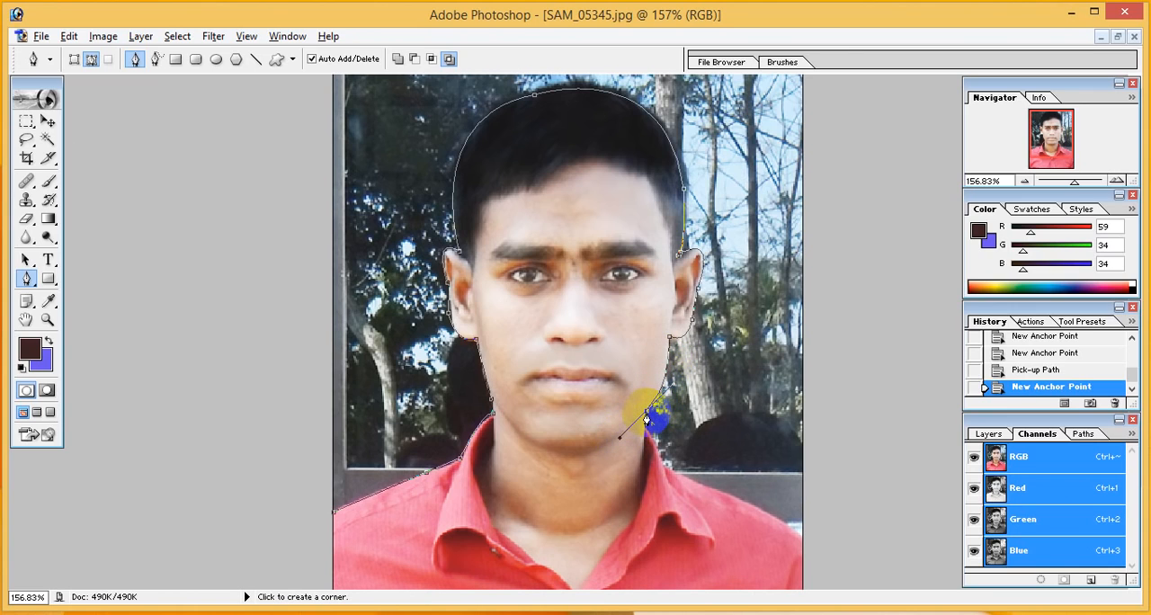
{"action": "left_click", "coordinate": [647, 414]}
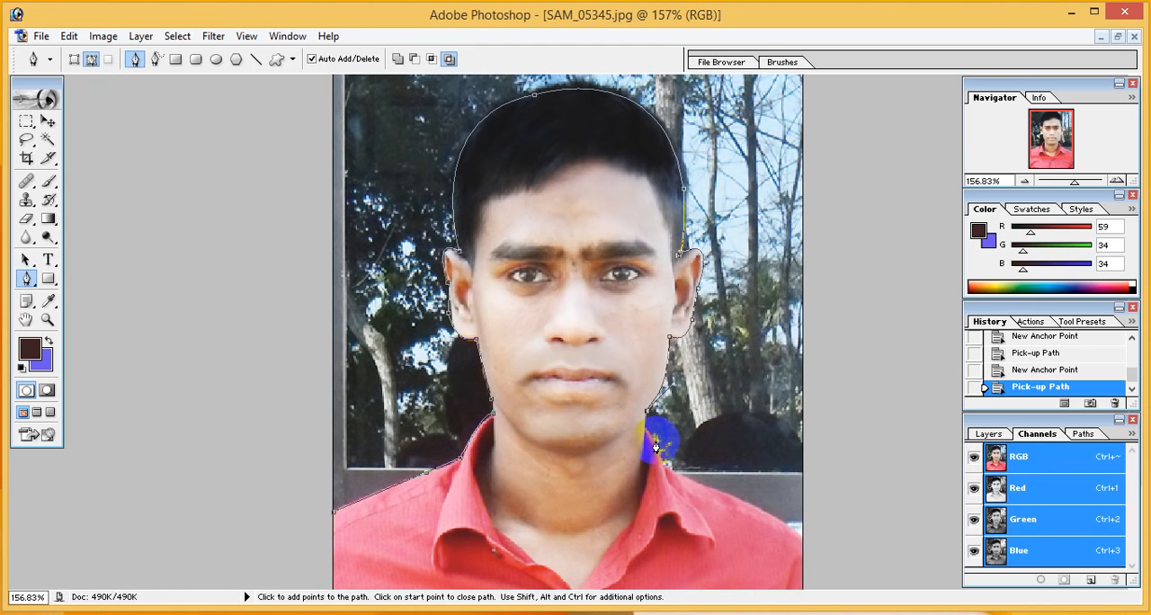
{"action": "left_click", "coordinate": [648, 413]}
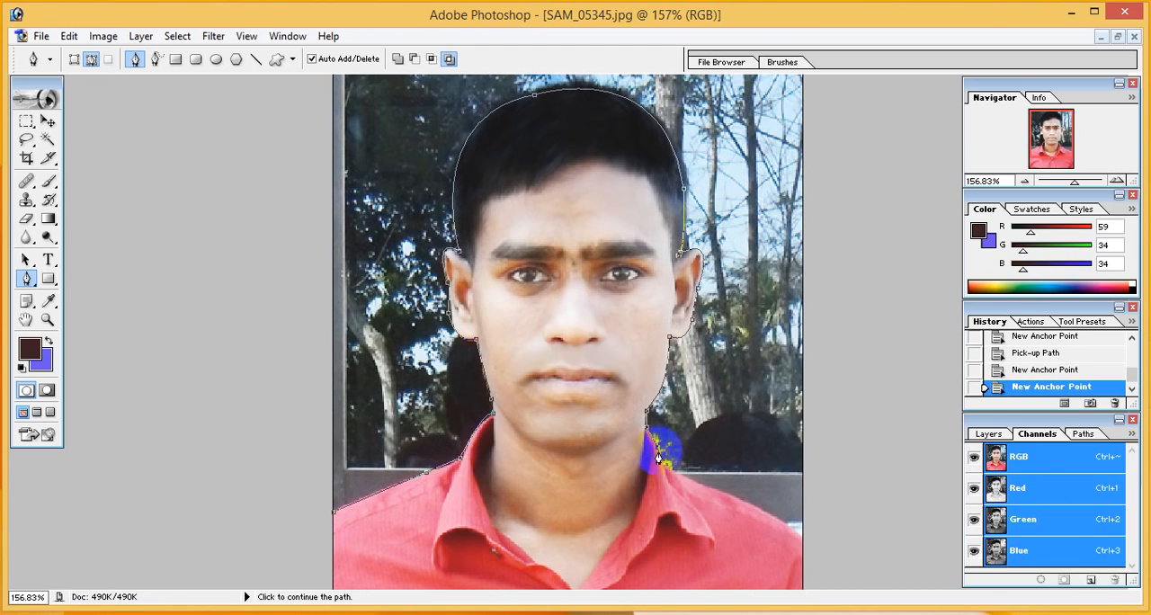
{"action": "left_click", "coordinate": [669, 465]}
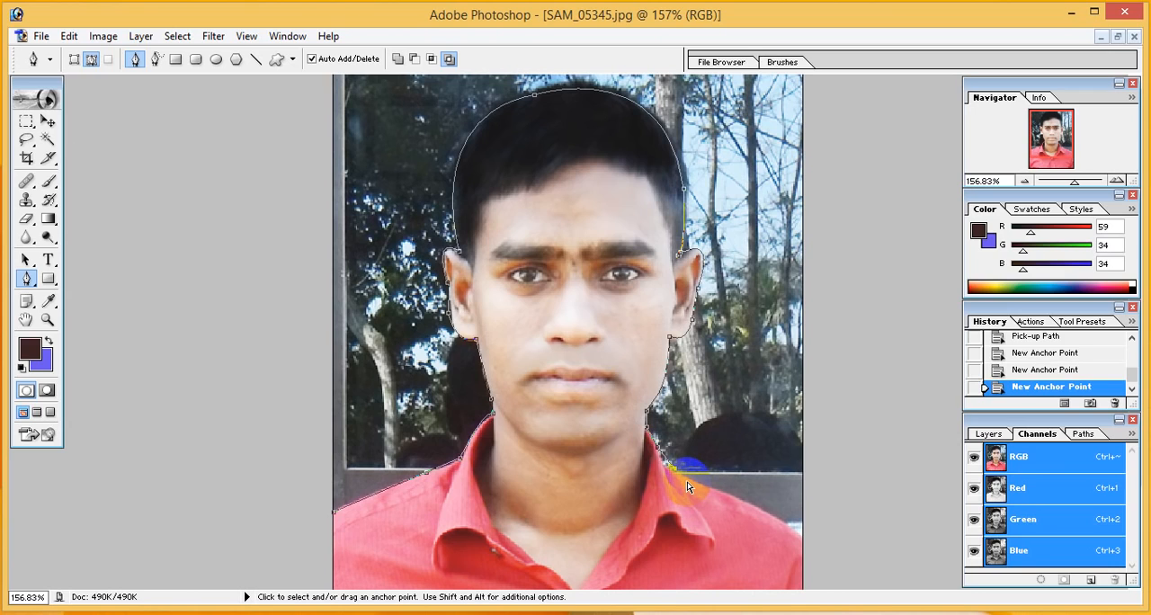
{"action": "key", "text": "ctrl+z"}
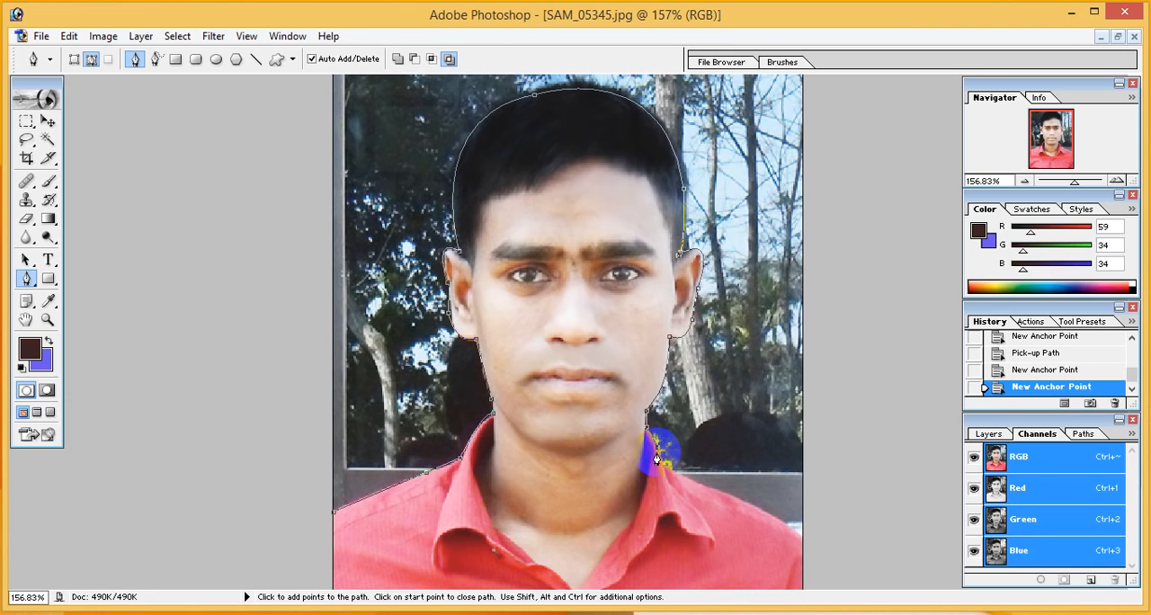
{"action": "left_click", "coordinate": [660, 455]}
{"action": "left_click", "coordinate": [676, 473]}
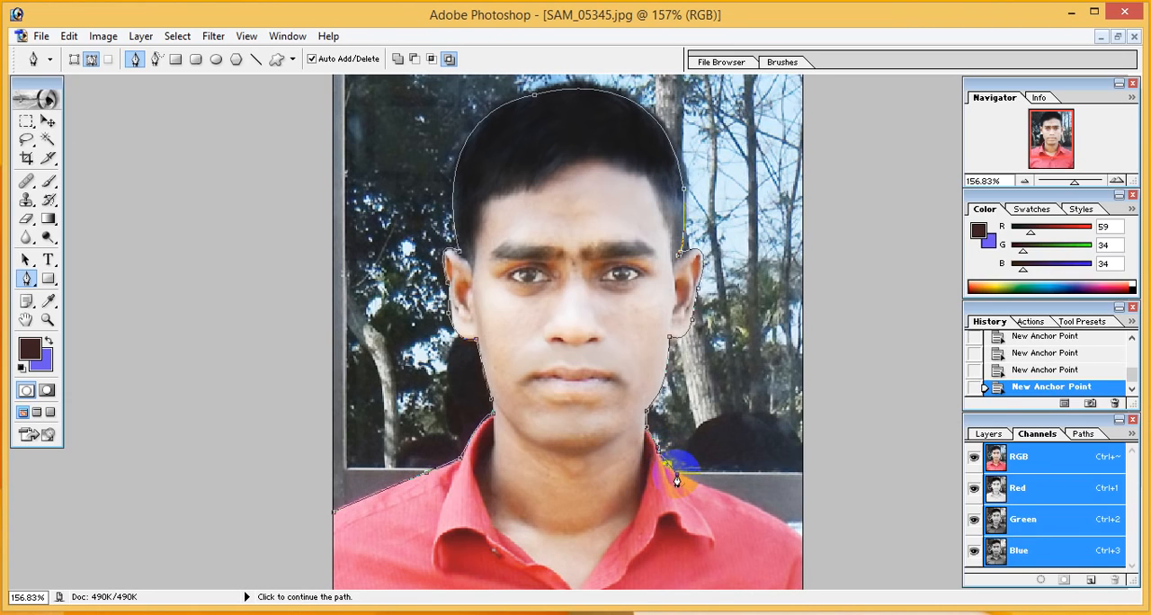
Continue the path along the right shoulder and down the sleeve to the photo's bottom-right corner
{"action": "left_click", "coordinate": [766, 514]}
{"action": "left_click", "coordinate": [797, 530]}
{"action": "left_click", "coordinate": [845, 568]}
{"action": "scroll", "coordinate": [836, 557], "scroll_direction": "down", "scroll_amount": 3}
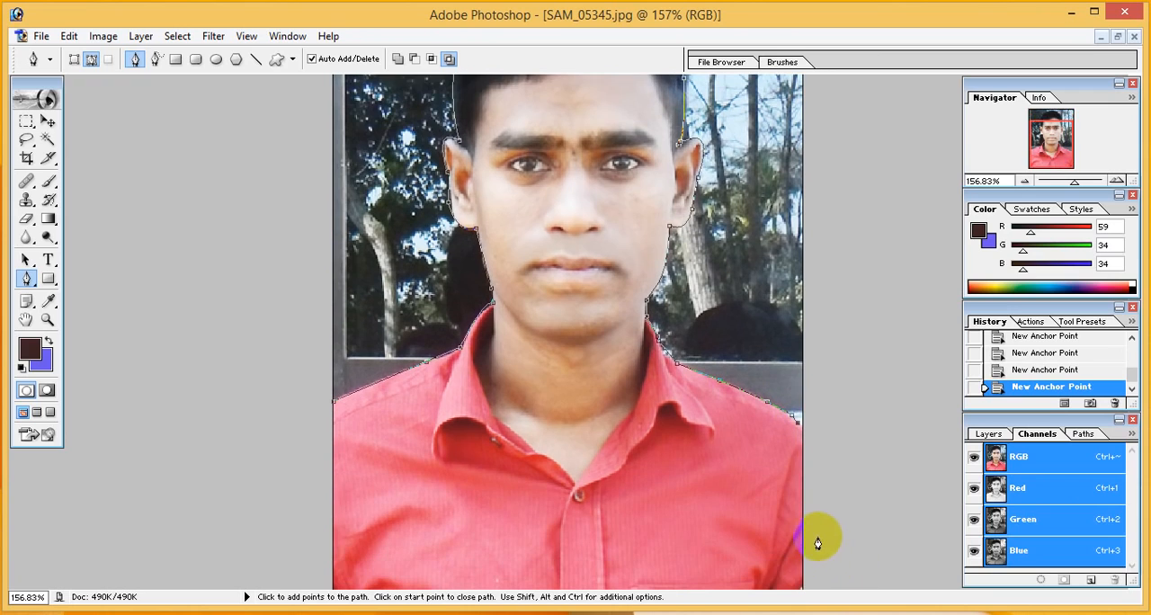
{"action": "left_click", "coordinate": [802, 593]}
Carry the path outside the canvas and up along the photo's right side to above its top-right corner
{"action": "left_click", "coordinate": [856, 585]}
{"action": "left_click", "coordinate": [866, 400]}
{"action": "left_click", "coordinate": [869, 272]}
{"action": "scroll", "coordinate": [867, 260], "scroll_direction": "up", "scroll_amount": 3}
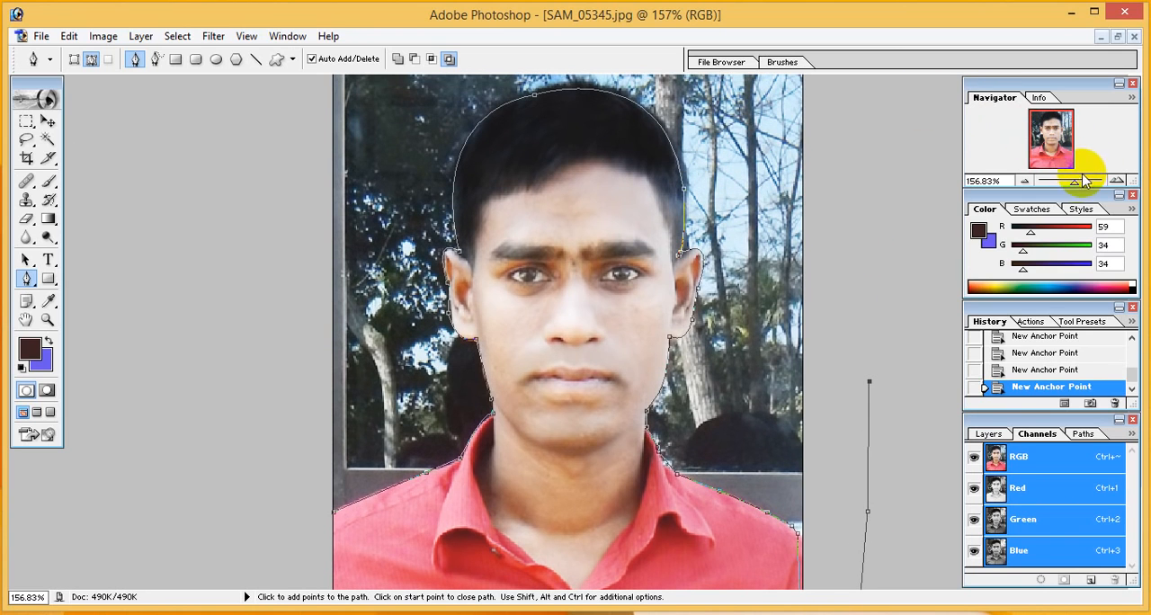
{"action": "left_click_drag", "start_coordinate": [1079, 180], "coordinate": [1073, 179]}
{"action": "left_click", "coordinate": [779, 168]}
{"action": "left_click", "coordinate": [765, 114]}
Run the path above the photo and down its left side, and convert it to a selection of the background
{"action": "left_click", "coordinate": [673, 86]}
{"action": "left_click", "coordinate": [508, 89]}
{"action": "left_click", "coordinate": [396, 102]}
{"action": "left_click", "coordinate": [313, 146]}
{"action": "left_click_drag", "start_coordinate": [314, 146], "coordinate": [316, 172]}
{"action": "left_click", "coordinate": [334, 316]}
{"action": "left_click", "coordinate": [355, 483]}
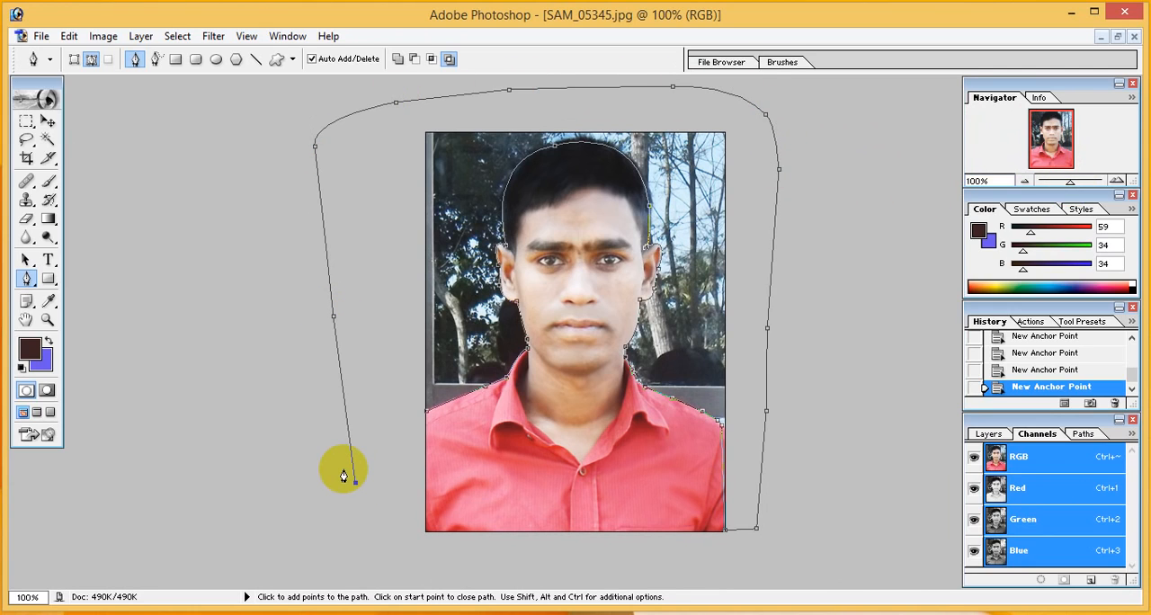
{"action": "key", "text": "ctrl+Return"}
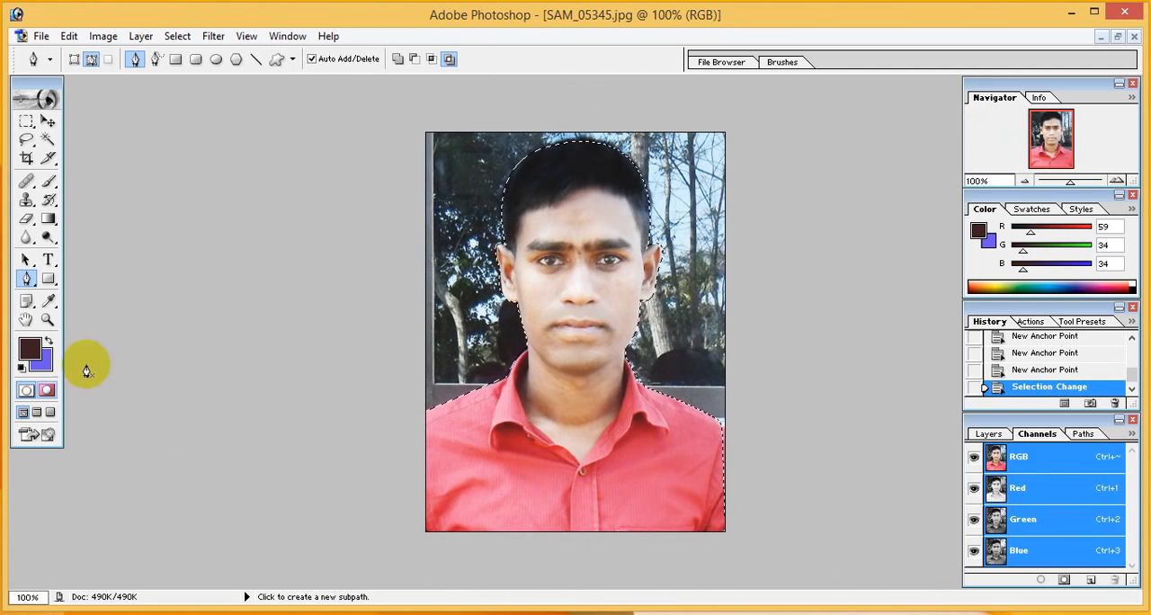
Check the background colour and set the foreground colour to a blue-violet of R 102, G 58, B 244
{"action": "key", "text": "x"}
{"action": "left_click", "coordinate": [48, 366]}
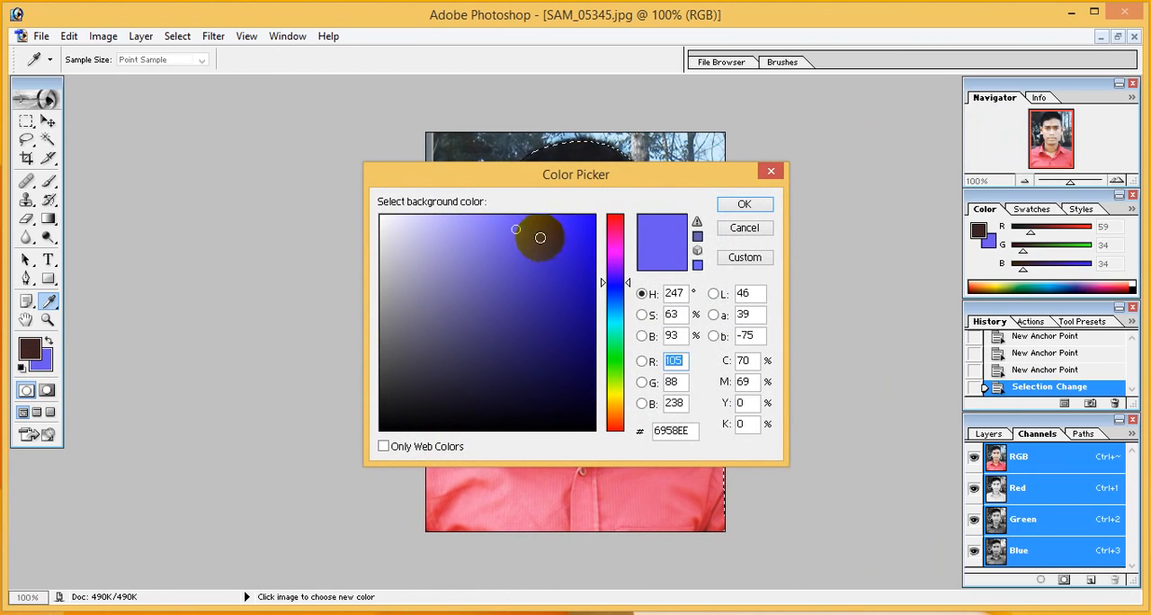
{"action": "left_click", "coordinate": [742, 205]}
{"action": "left_click", "coordinate": [34, 349]}
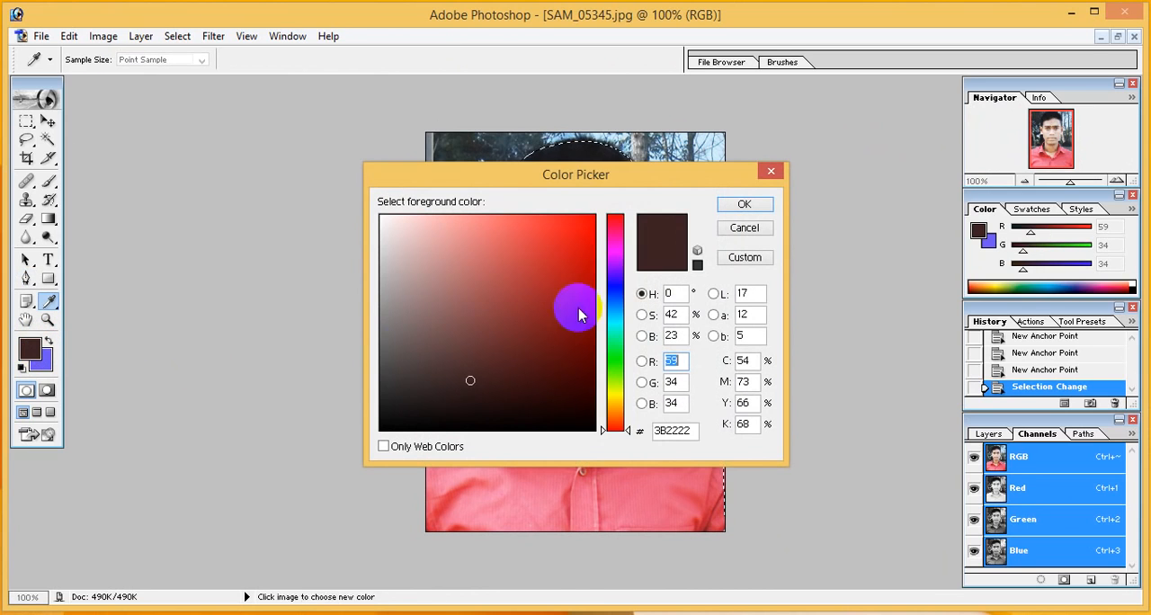
{"action": "left_click", "coordinate": [614, 278]}
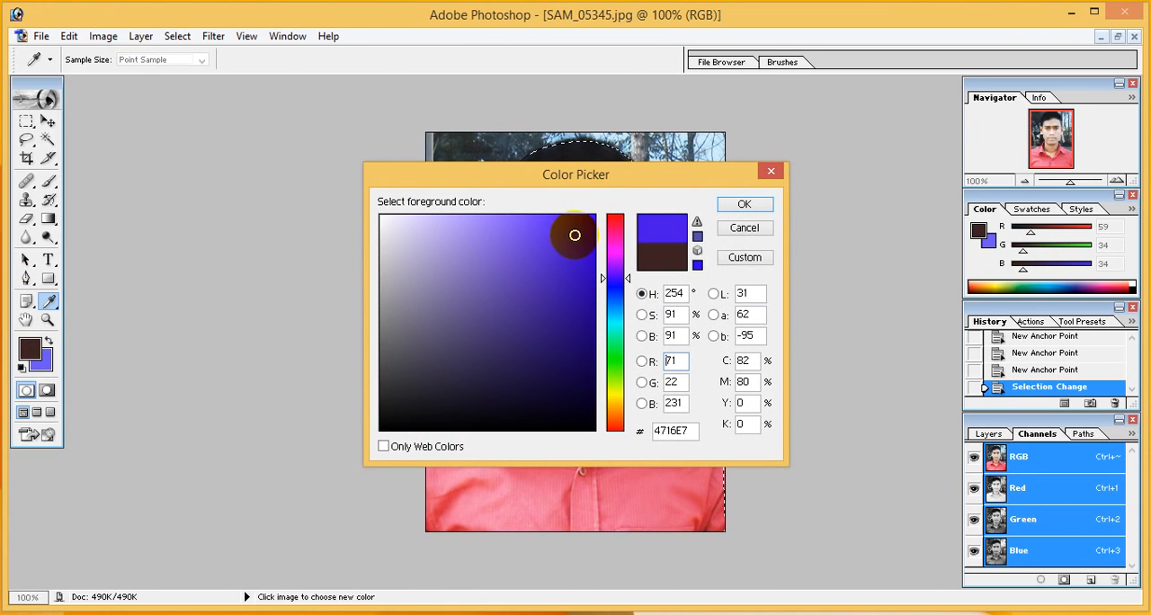
{"action": "left_click", "coordinate": [760, 203]}
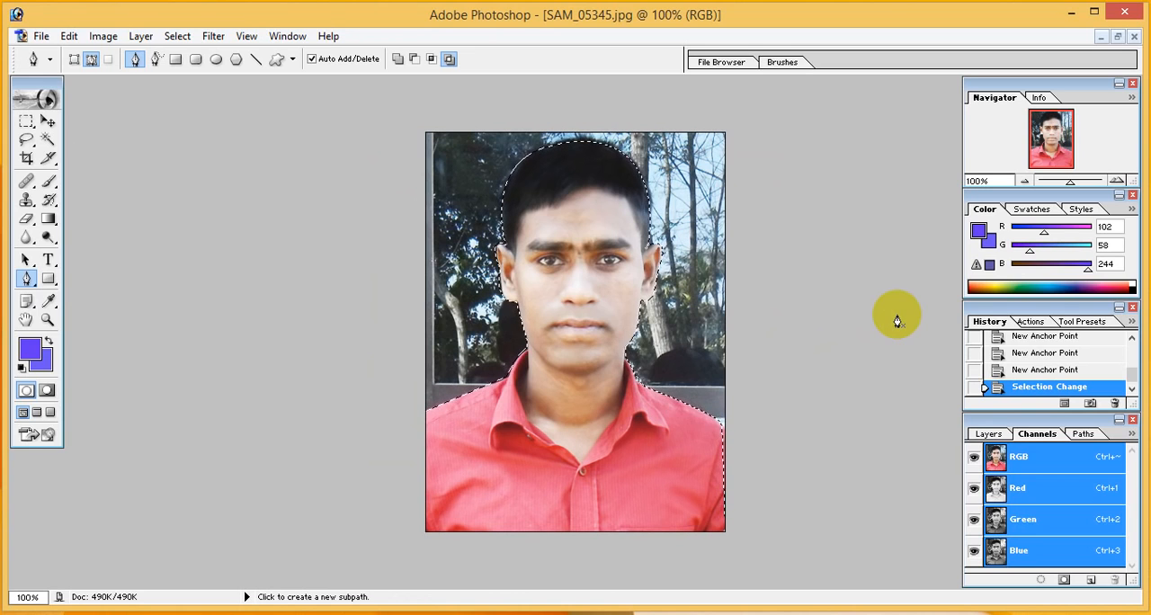
Fill the selected background behind the man with the blue-violet foreground colour
{"action": "key", "text": "alt+BackSpace"}
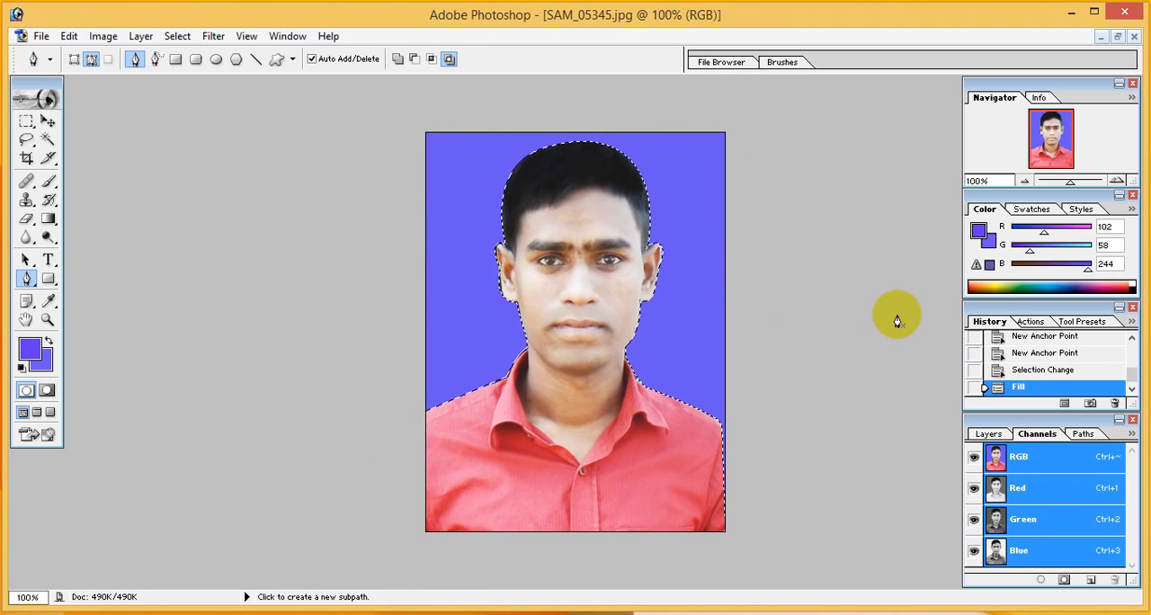
{"action": "left_click", "coordinate": [544, 205]}
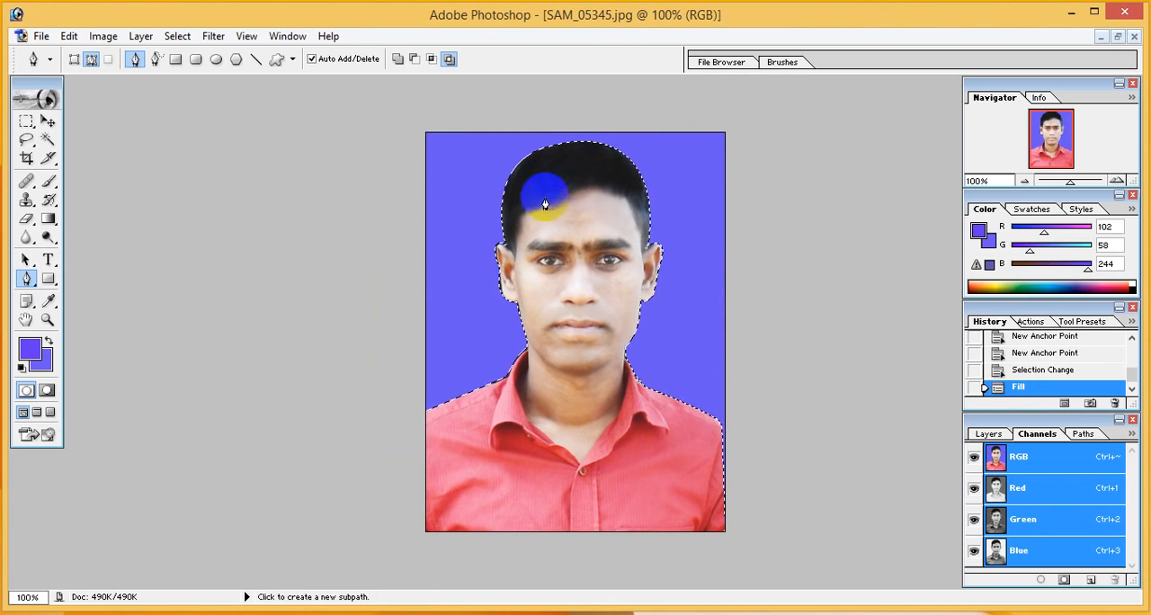
Set the background colour to a deeper blue-violet of about R 74, G 52, B 237 and remove the selection
{"action": "left_click", "coordinate": [40, 363]}
{"action": "left_click", "coordinate": [457, 223]}
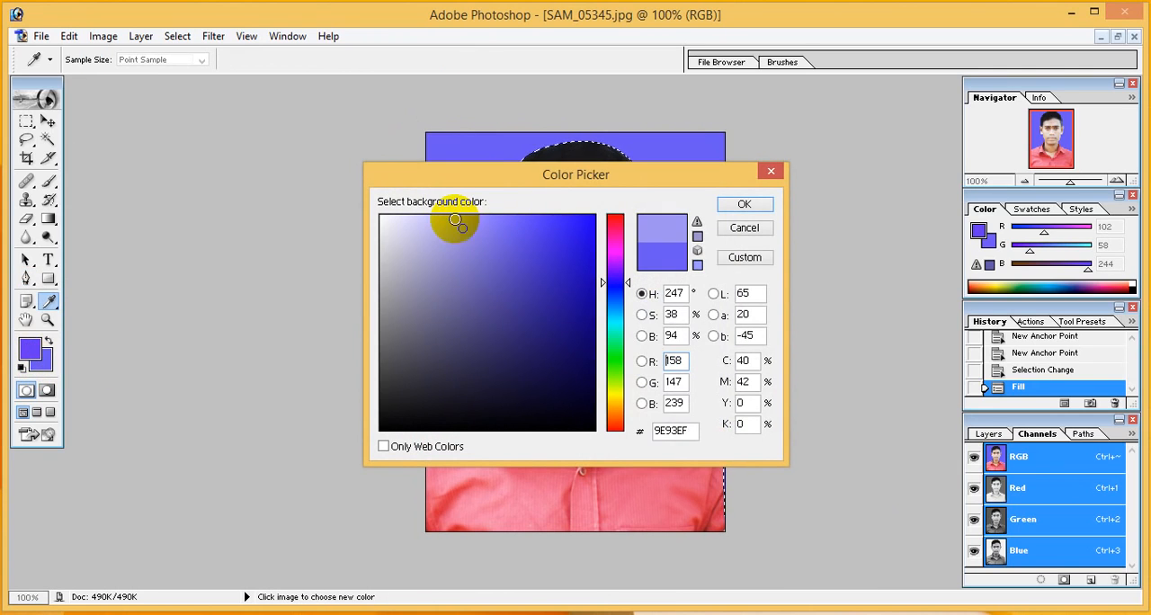
{"action": "left_click", "coordinate": [455, 219]}
{"action": "left_click", "coordinate": [509, 226]}
{"action": "left_click", "coordinate": [548, 231]}
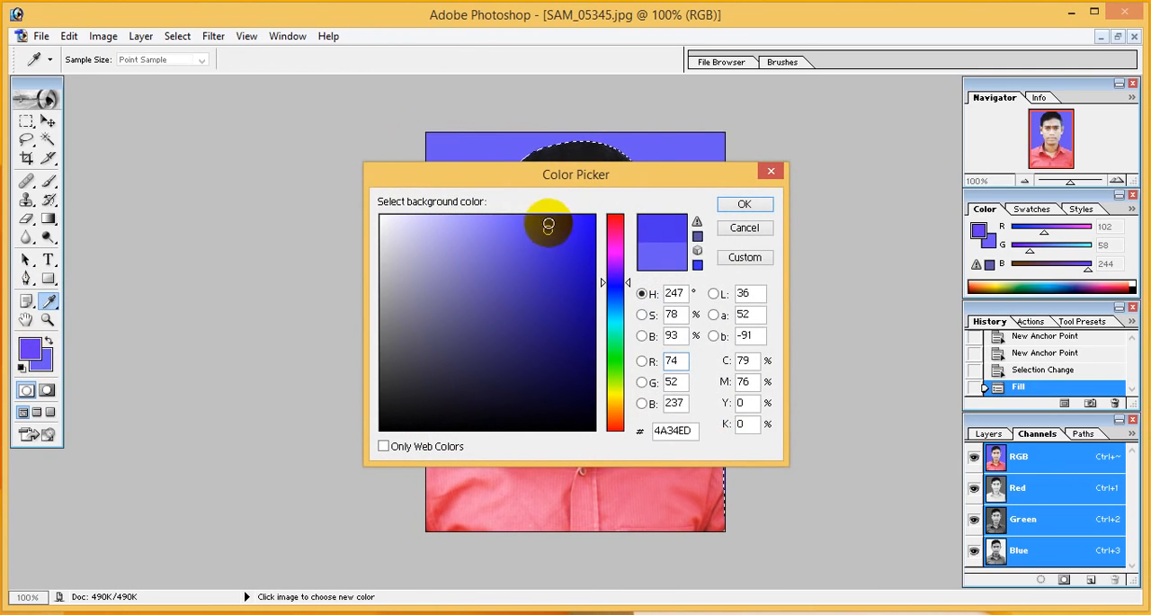
{"action": "left_click", "coordinate": [745, 204]}
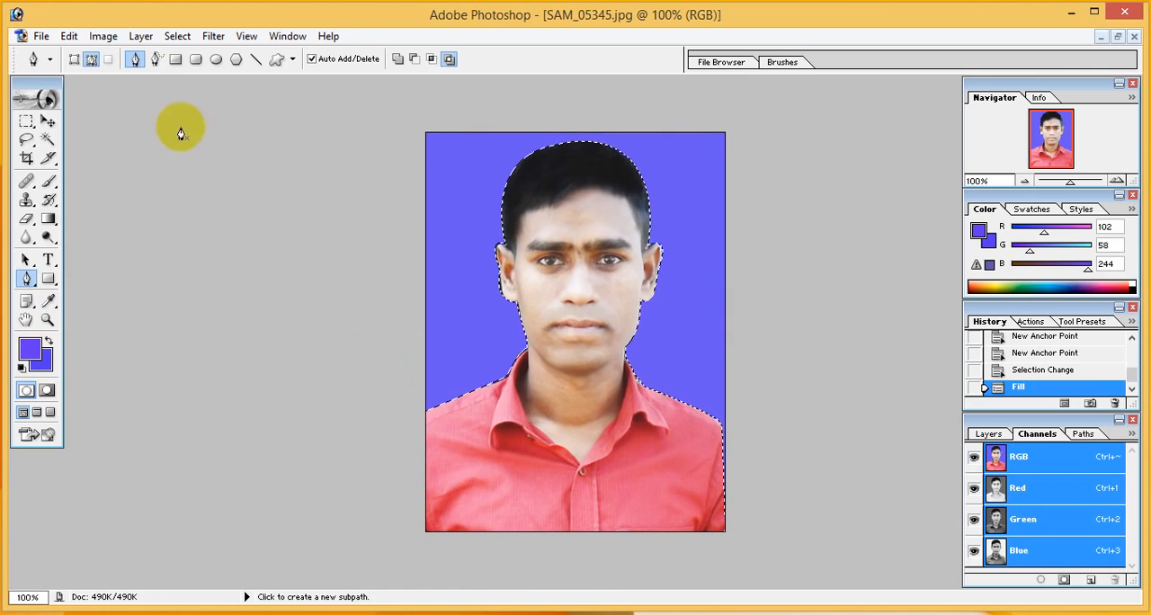
{"action": "left_click", "coordinate": [178, 36]}
{"action": "left_click", "coordinate": [189, 72]}
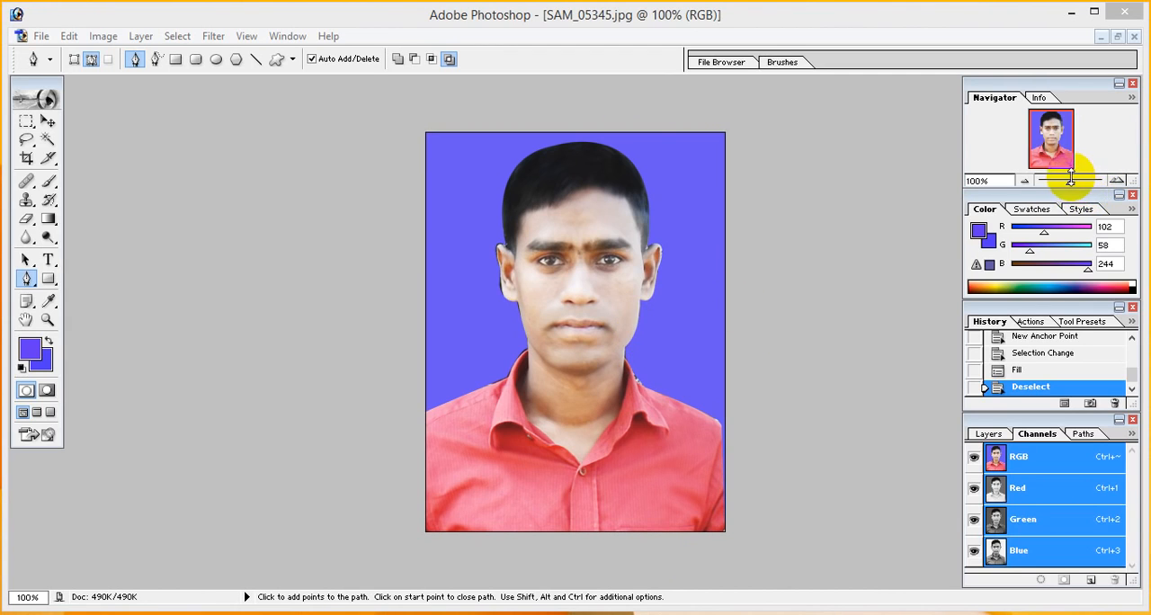
Try retouching the forehead above the left-hand eyebrow with the Clone Stamp, using nearby skin as the source
{"action": "left_click_drag", "start_coordinate": [1070, 185], "coordinate": [1080, 187]}
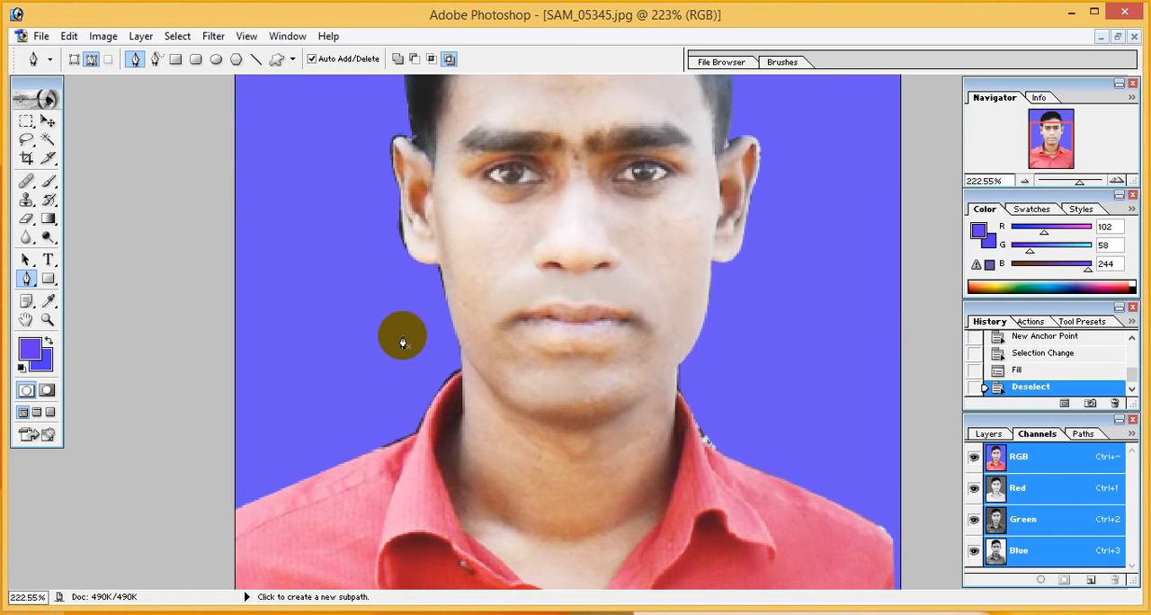
{"action": "scroll", "coordinate": [398, 330], "scroll_direction": "up", "scroll_amount": 5}
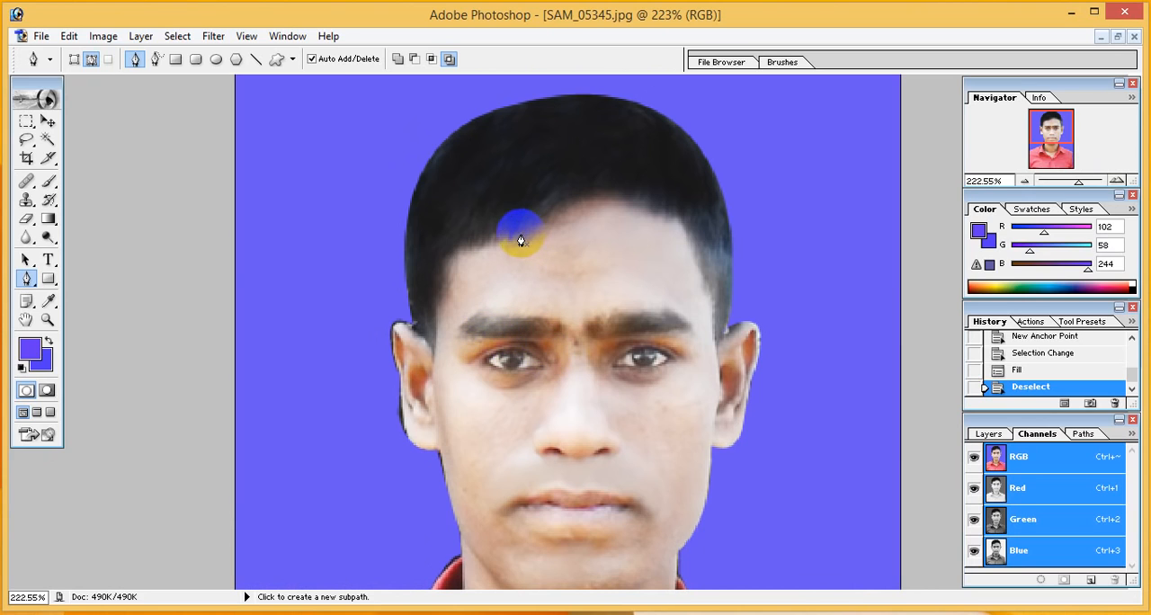
{"action": "left_click", "coordinate": [26, 201]}
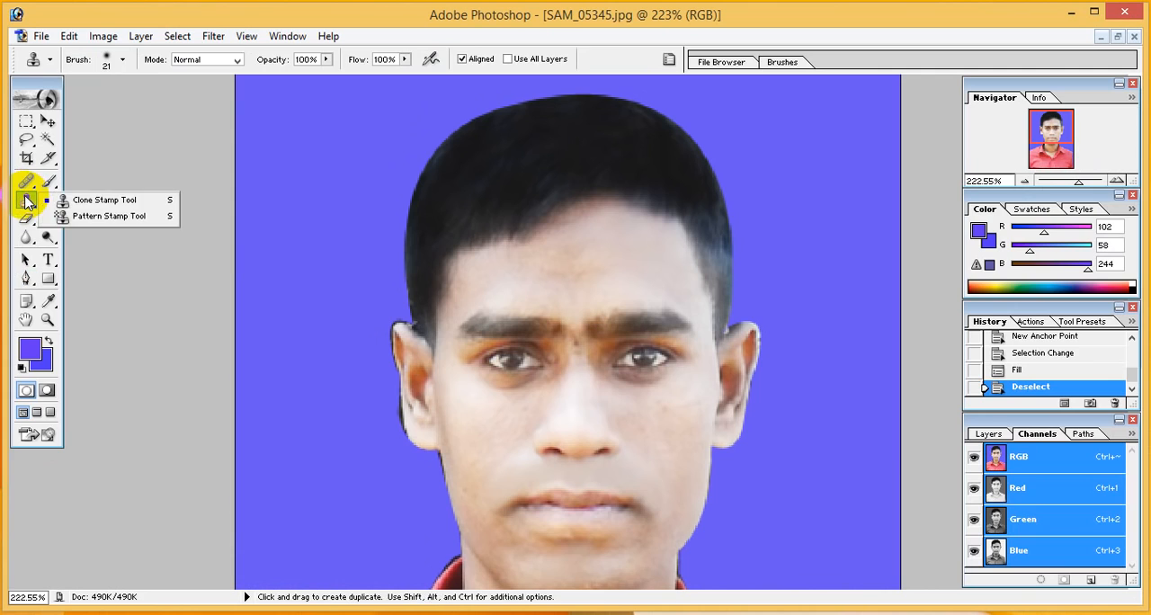
{"action": "left_click", "coordinate": [86, 203]}
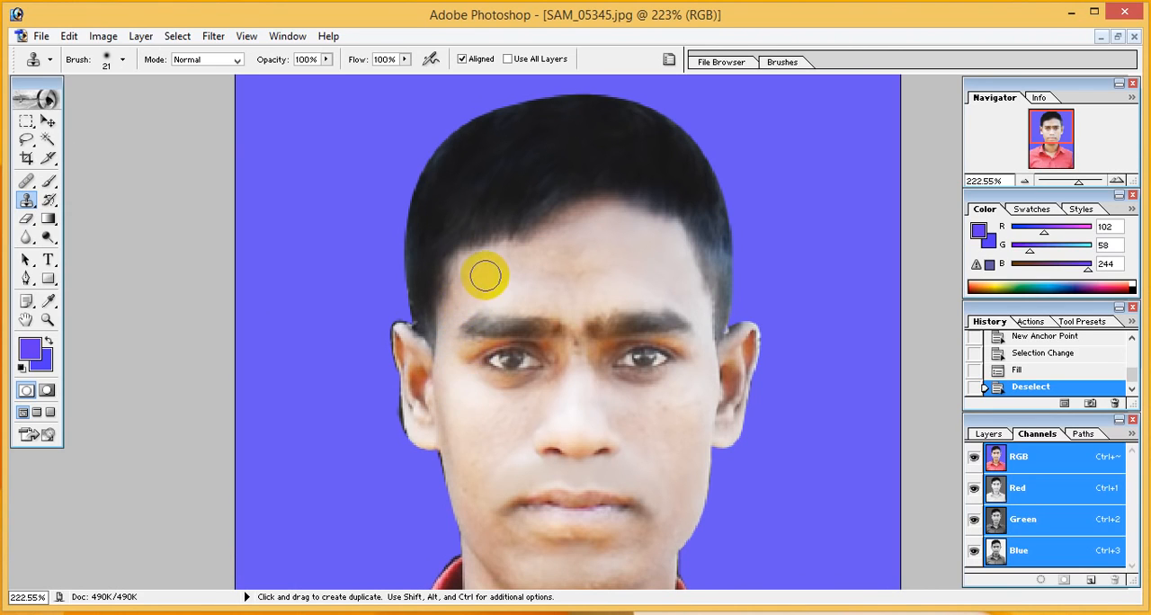
{"action": "key", "text": "alt"}
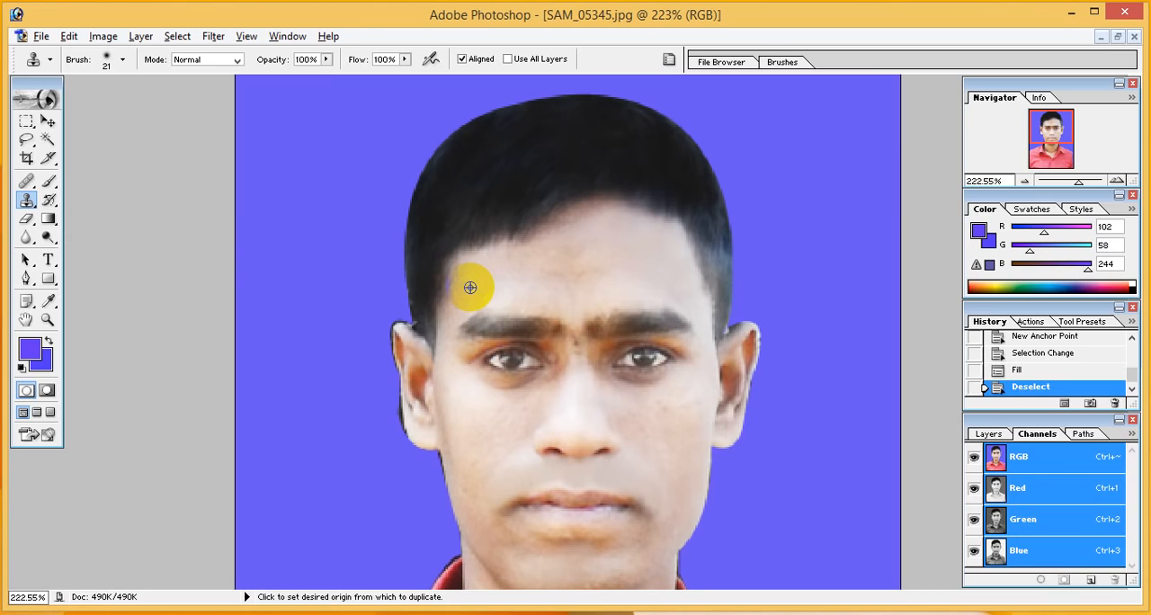
{"action": "left_click", "coordinate": [471, 290], "text": "alt"}
{"action": "left_click", "coordinate": [466, 302]}
{"action": "left_click", "coordinate": [474, 300]}
{"action": "left_click", "coordinate": [482, 299]}
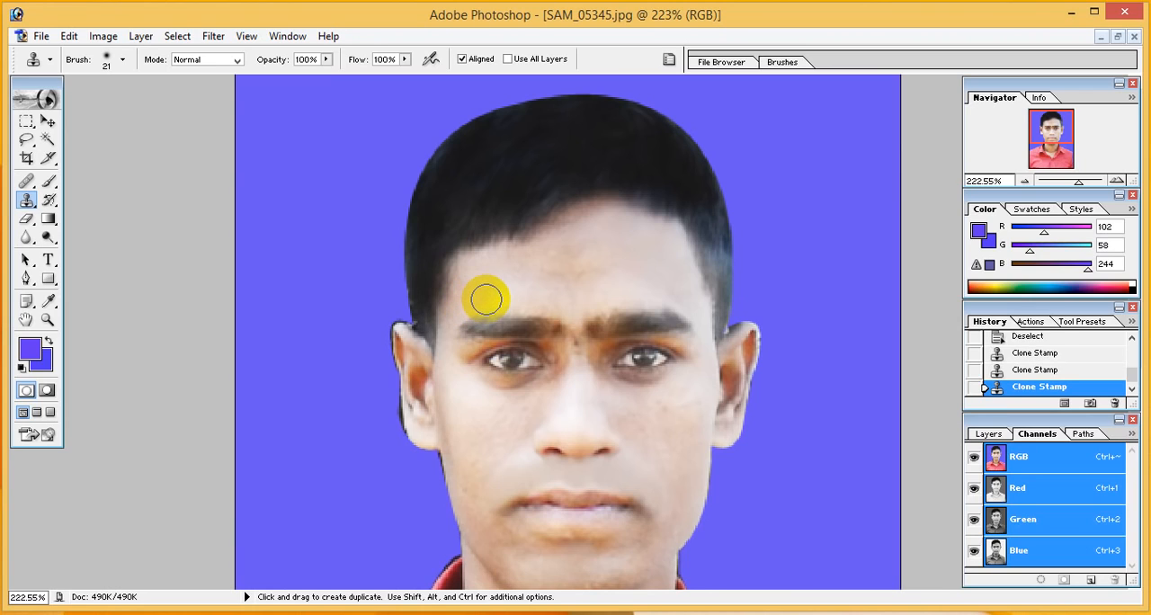
Try cloning clean cheek skin over the dark areas below both eyes
{"action": "key", "text": "alt"}
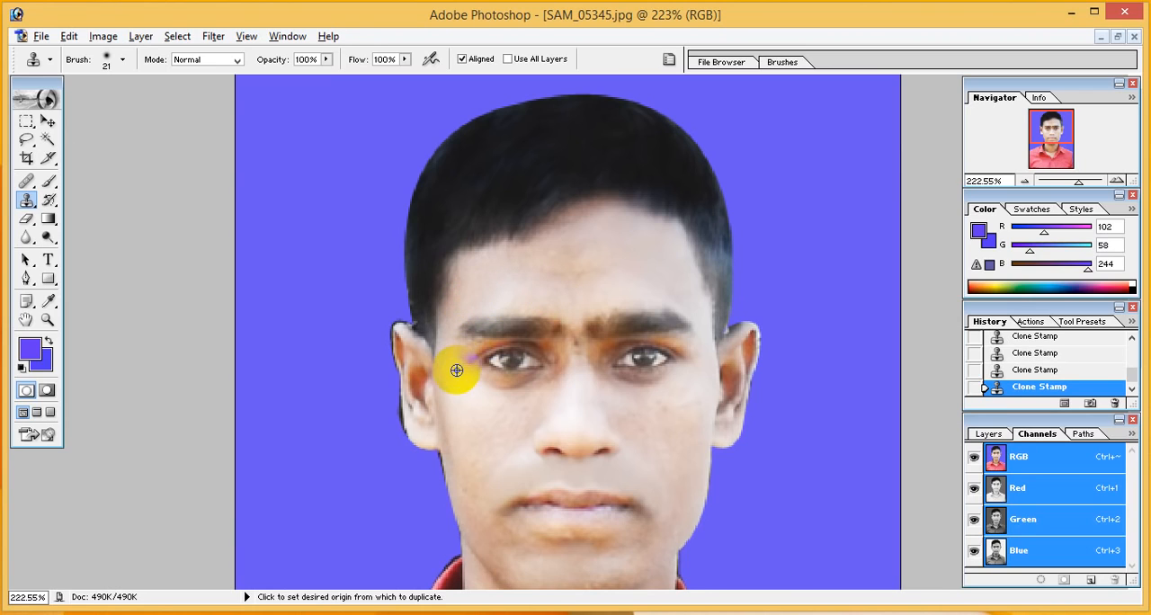
{"action": "left_click", "coordinate": [474, 391], "text": "alt"}
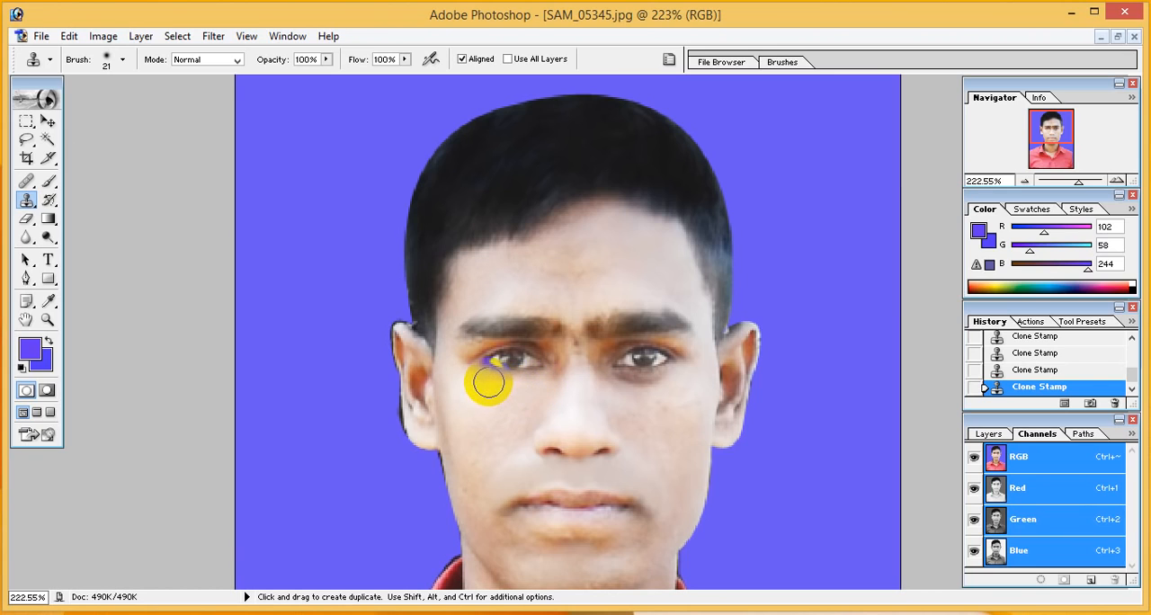
{"action": "left_click", "coordinate": [676, 386], "text": "alt"}
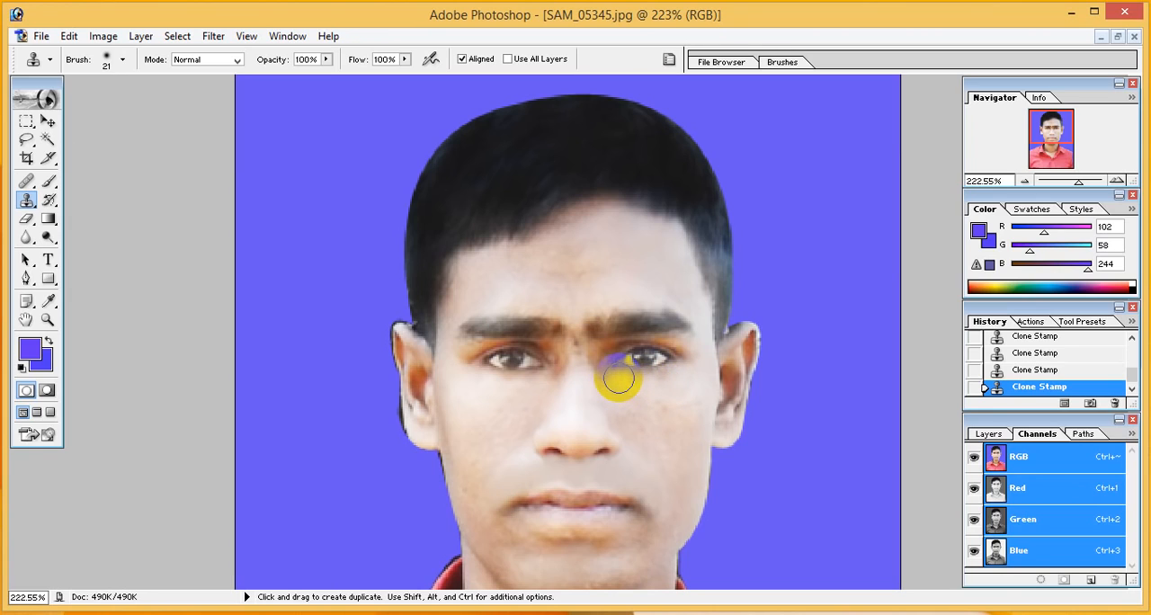
{"action": "left_click", "coordinate": [667, 393]}
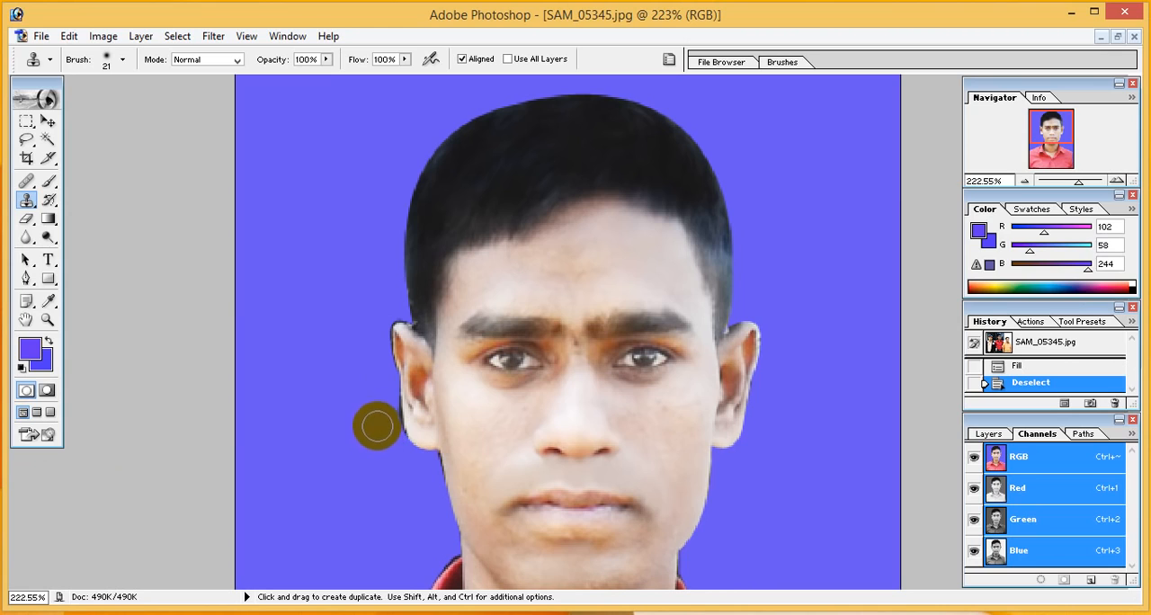
Clone the blue-violet background over the dark fringe along the lower outer edge of the left-hand ear
{"action": "key", "text": "alt"}
{"action": "left_click", "coordinate": [359, 400], "text": "alt"}
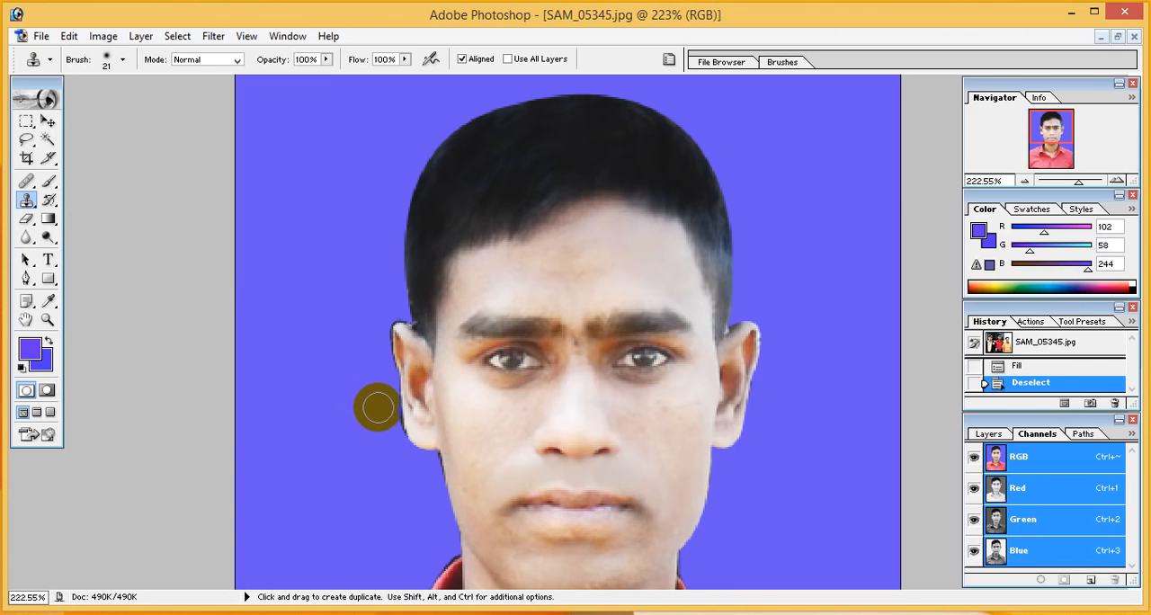
{"action": "left_click", "coordinate": [383, 411]}
{"action": "left_click", "coordinate": [385, 412]}
{"action": "left_click", "coordinate": [385, 414]}
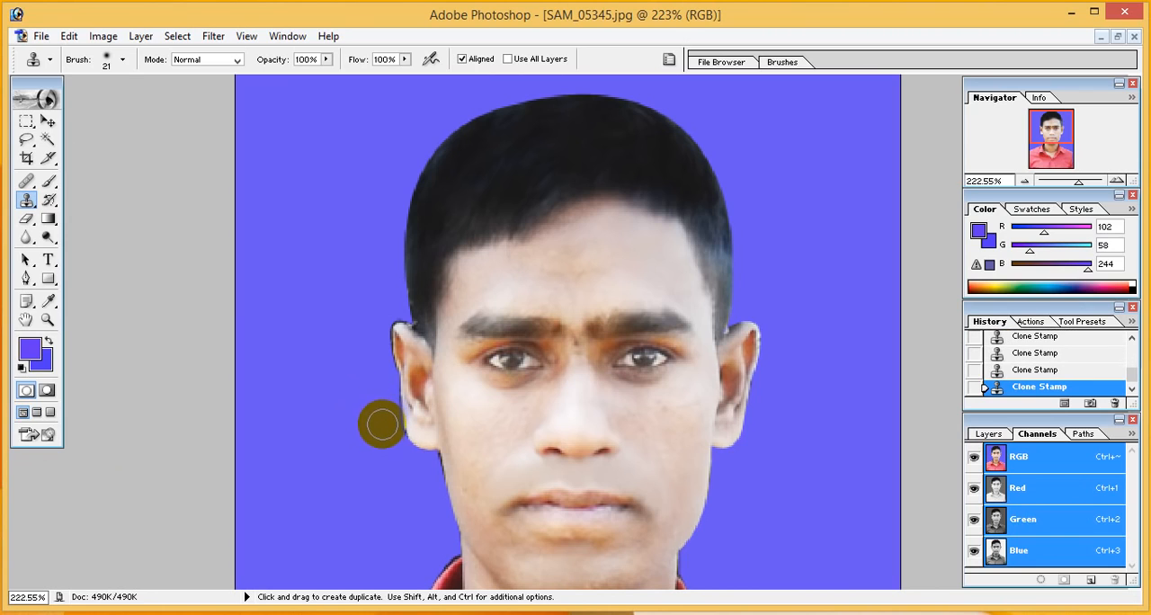
{"action": "left_click", "coordinate": [389, 435]}
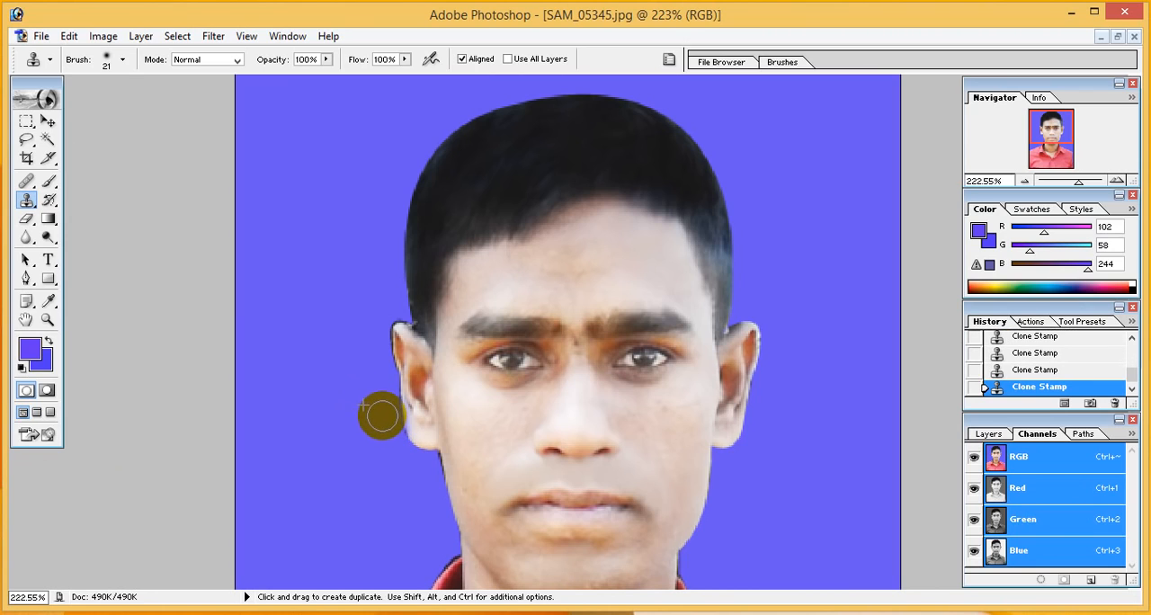
Set the Clone Stamp to 35% opacity and 55% flow, and retouch the forehead with sampled skin
{"action": "left_click", "coordinate": [405, 60]}
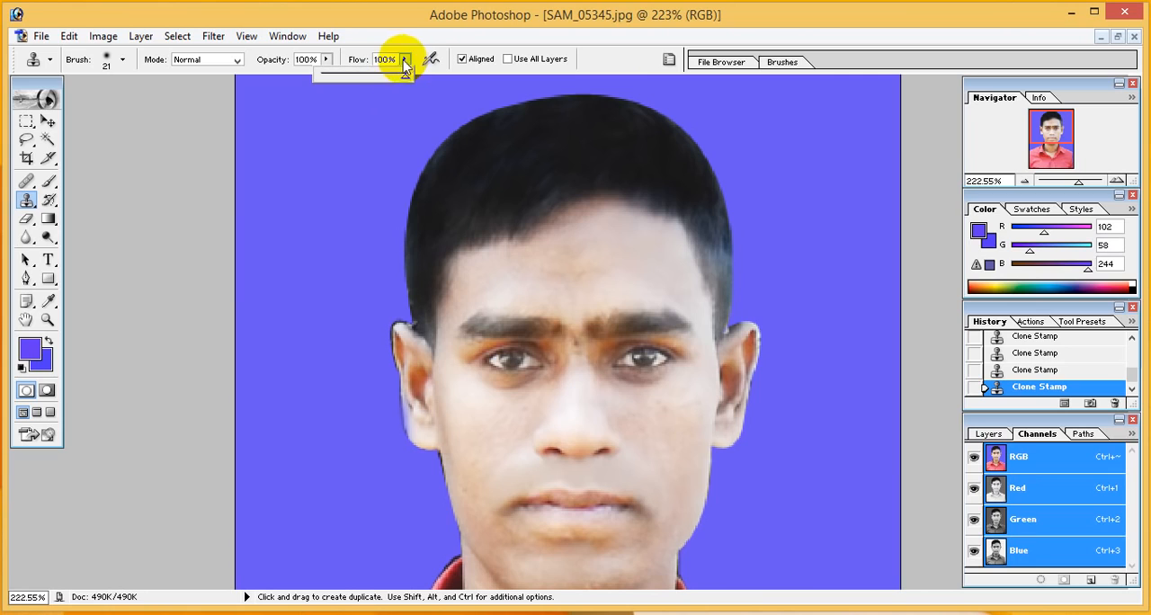
{"action": "left_click_drag", "start_coordinate": [400, 79], "coordinate": [272, 77]}
{"action": "left_click", "coordinate": [327, 59]}
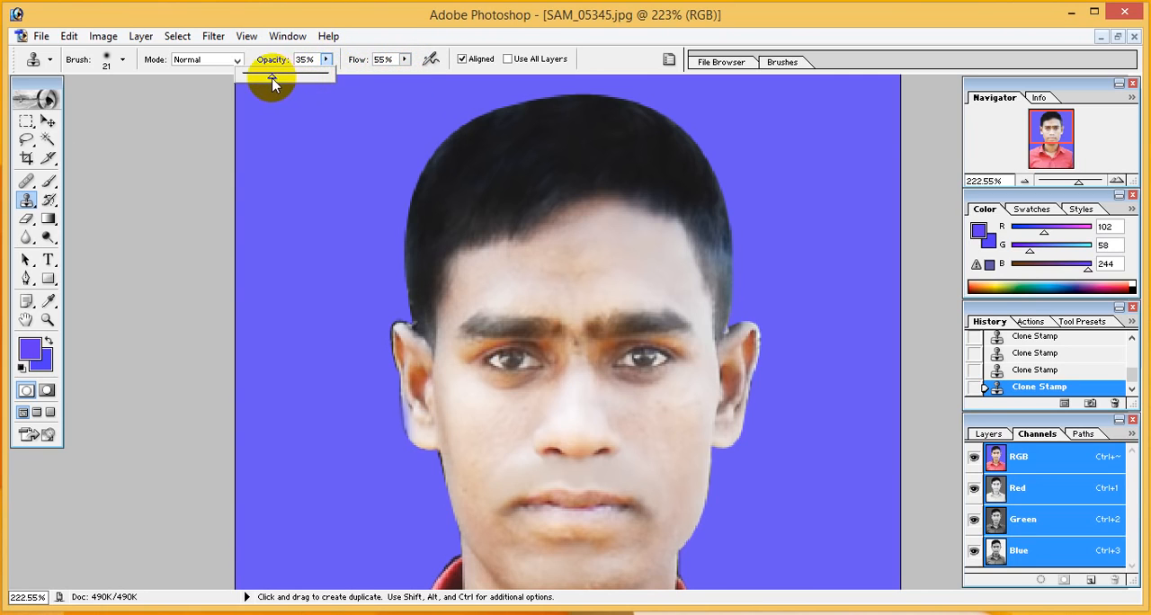
{"action": "left_click", "coordinate": [572, 251], "text": "alt"}
{"action": "mouse_move", "coordinate": [526, 241]}
{"action": "left_mouse_down"}
{"action": "mouse_move", "coordinate": [579, 245]}
{"action": "mouse_move", "coordinate": [544, 236]}
{"action": "mouse_move", "coordinate": [517, 268]}
{"action": "left_mouse_up"}
{"action": "left_click", "coordinate": [579, 244], "text": "alt"}
Draw a pen path along the left-hand ear's outer edge and out into the background, convert it to a selection and cut its pixels
{"action": "left_click", "coordinate": [26, 279]}
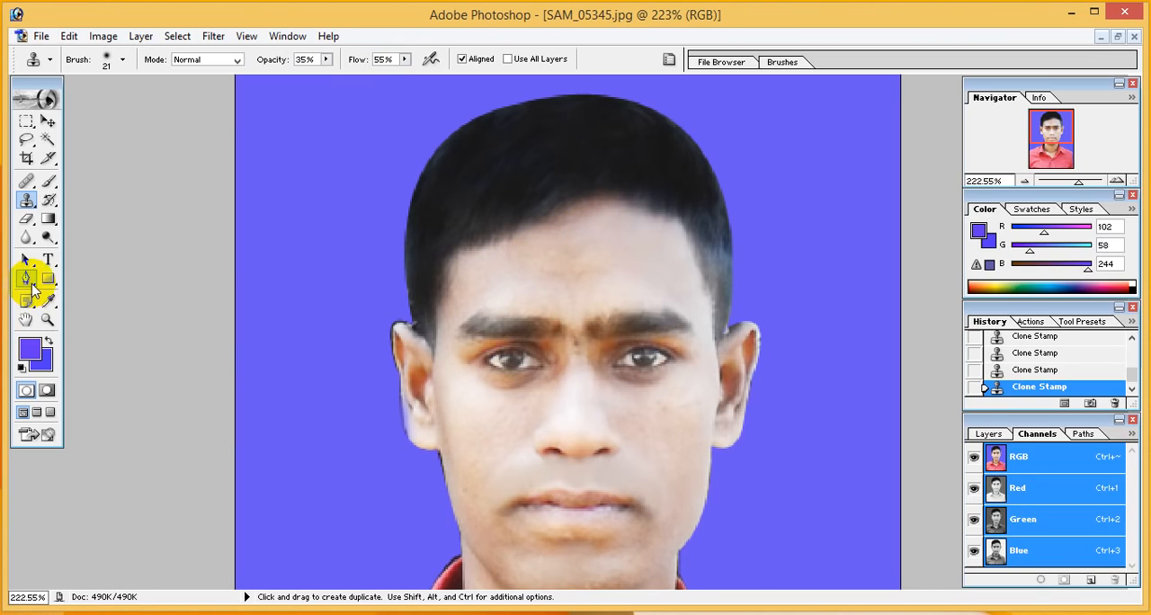
{"action": "left_click", "coordinate": [408, 441]}
{"action": "left_click", "coordinate": [399, 402]}
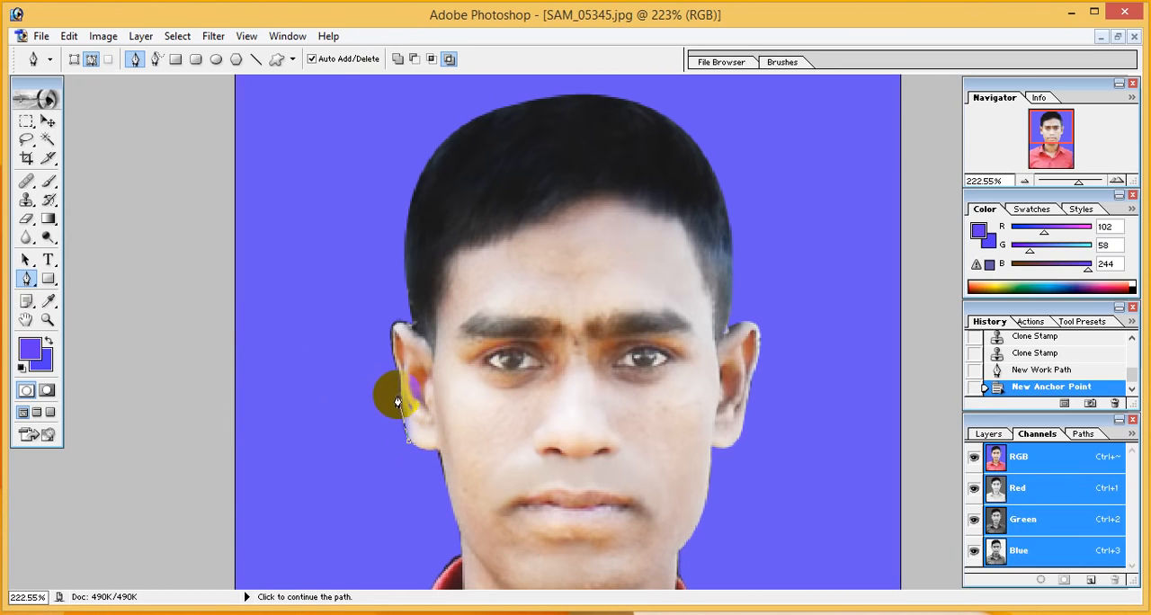
{"action": "left_click", "coordinate": [398, 375]}
{"action": "left_click", "coordinate": [305, 397]}
{"action": "left_click", "coordinate": [344, 457]}
{"action": "left_click", "coordinate": [389, 511]}
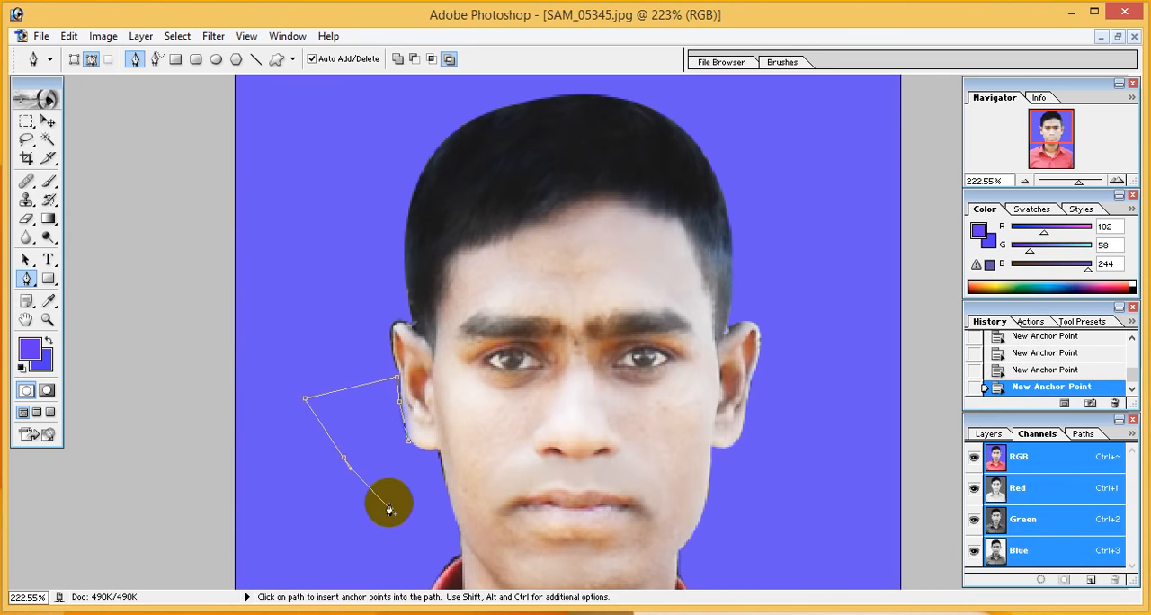
{"action": "key", "text": "Return"}
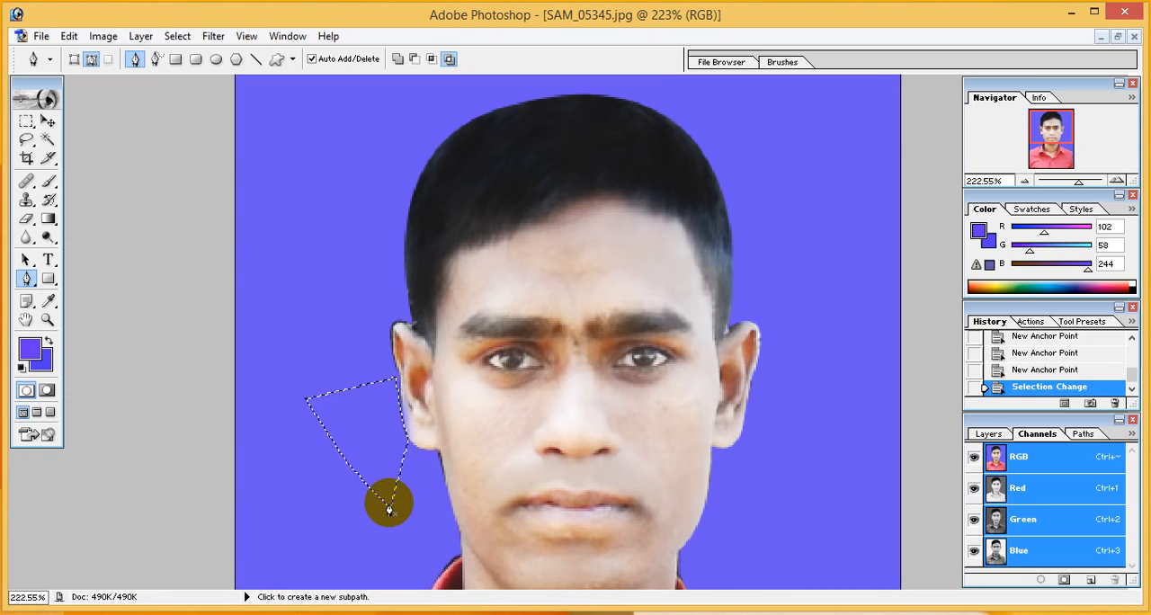
{"action": "key", "text": "ctrl+x"}
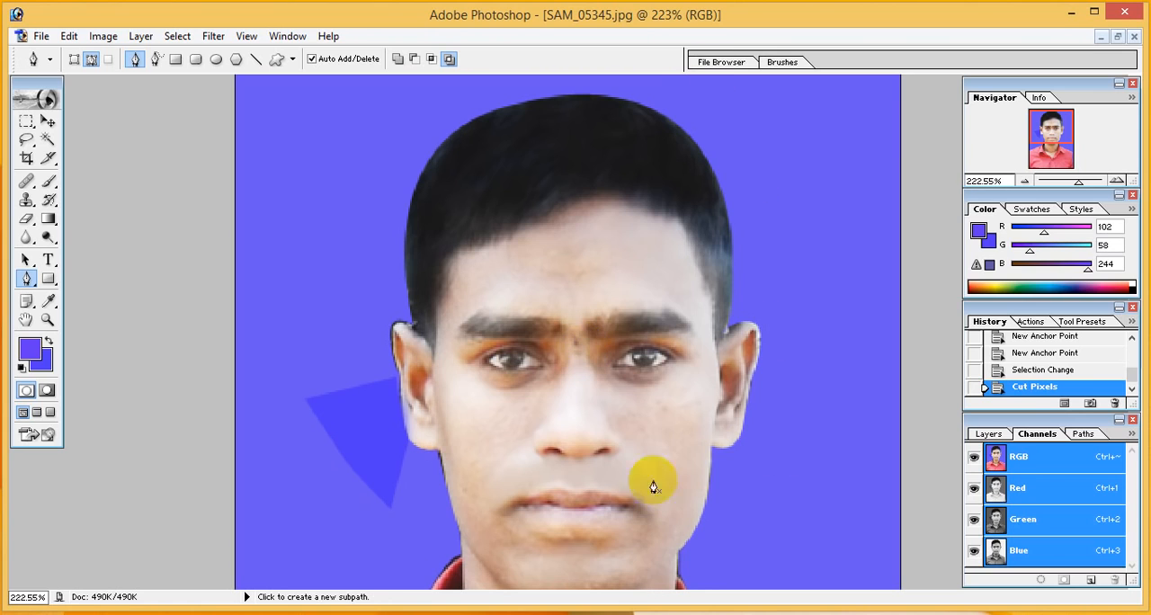
Outline the fringe along the right-hand collar and shoulder with a pen path, convert it to a selection and cut its pixels
{"action": "scroll", "coordinate": [782, 395], "scroll_direction": "down", "scroll_amount": 10}
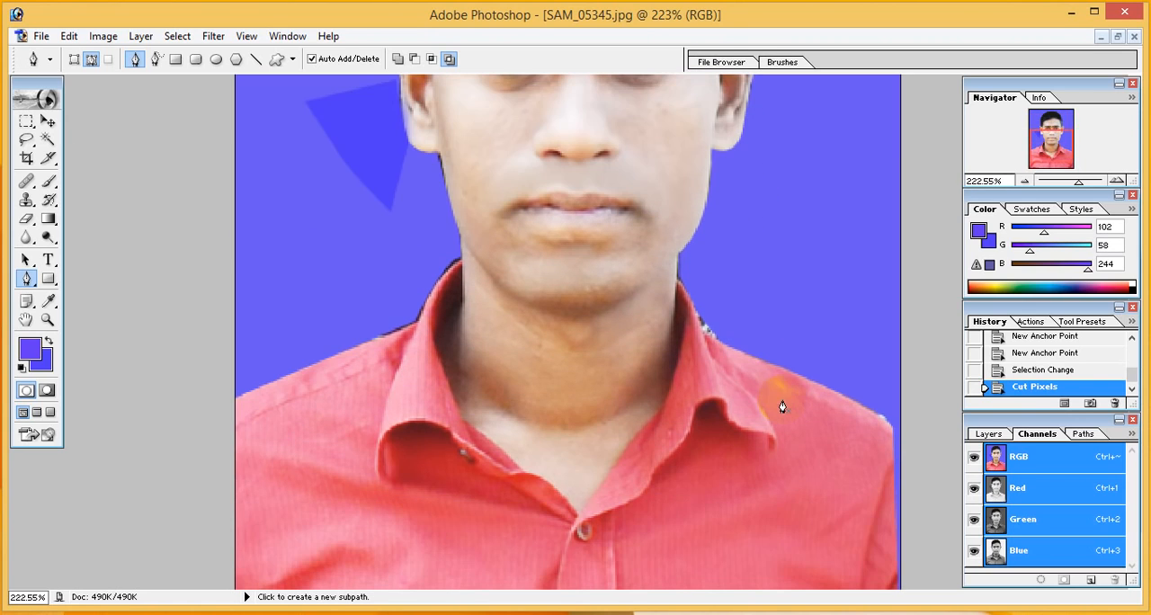
{"action": "left_click", "coordinate": [712, 344]}
{"action": "left_click", "coordinate": [697, 319]}
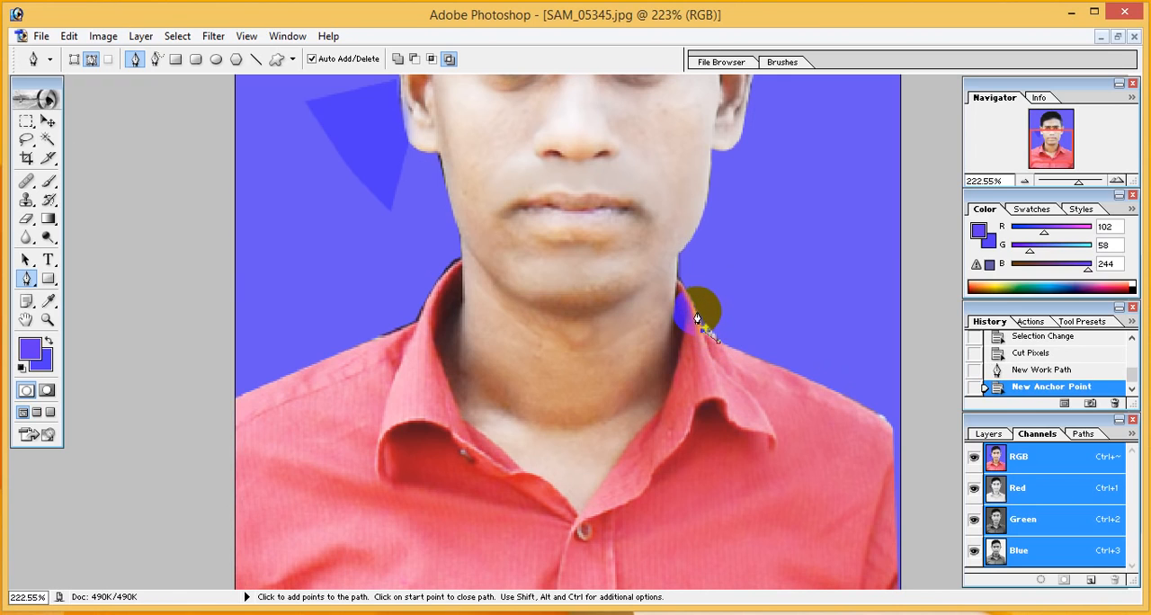
{"action": "left_click", "coordinate": [688, 304]}
{"action": "left_click", "coordinate": [683, 291]}
{"action": "left_click", "coordinate": [676, 281]}
{"action": "left_click", "coordinate": [710, 257]}
{"action": "left_click", "coordinate": [827, 303]}
{"action": "key", "text": "ctrl+Return"}
{"action": "key", "text": "ctrl+x"}
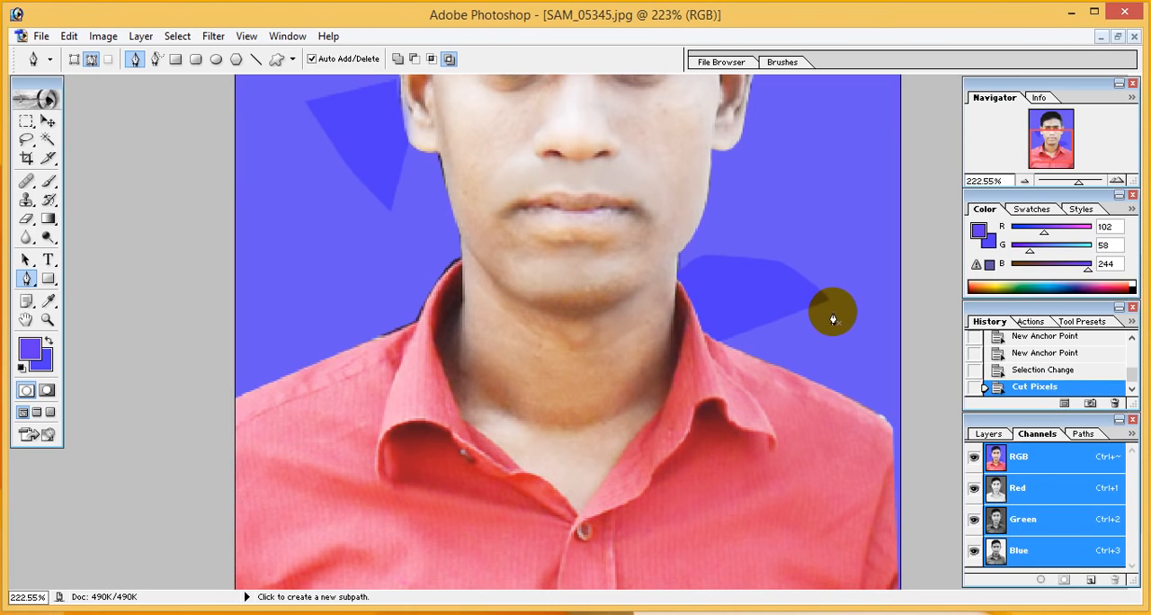
Outline the dark fringe along the left-hand shoulder and collar with a pen path, convert it to a selection and cut its pixels
{"action": "left_click", "coordinate": [359, 343]}
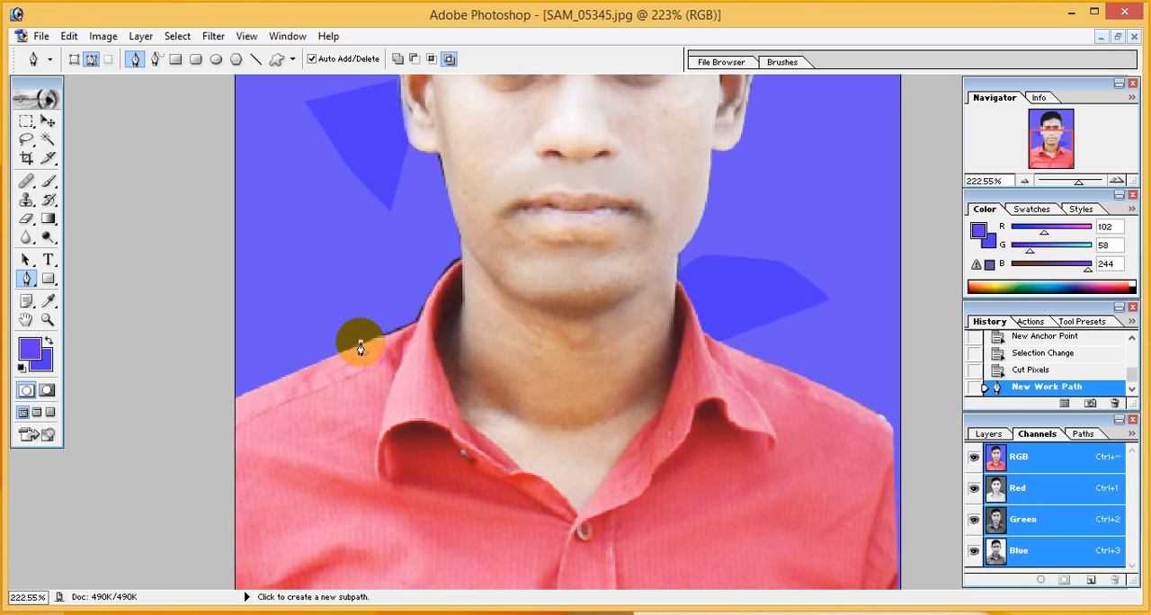
{"action": "left_click", "coordinate": [417, 329]}
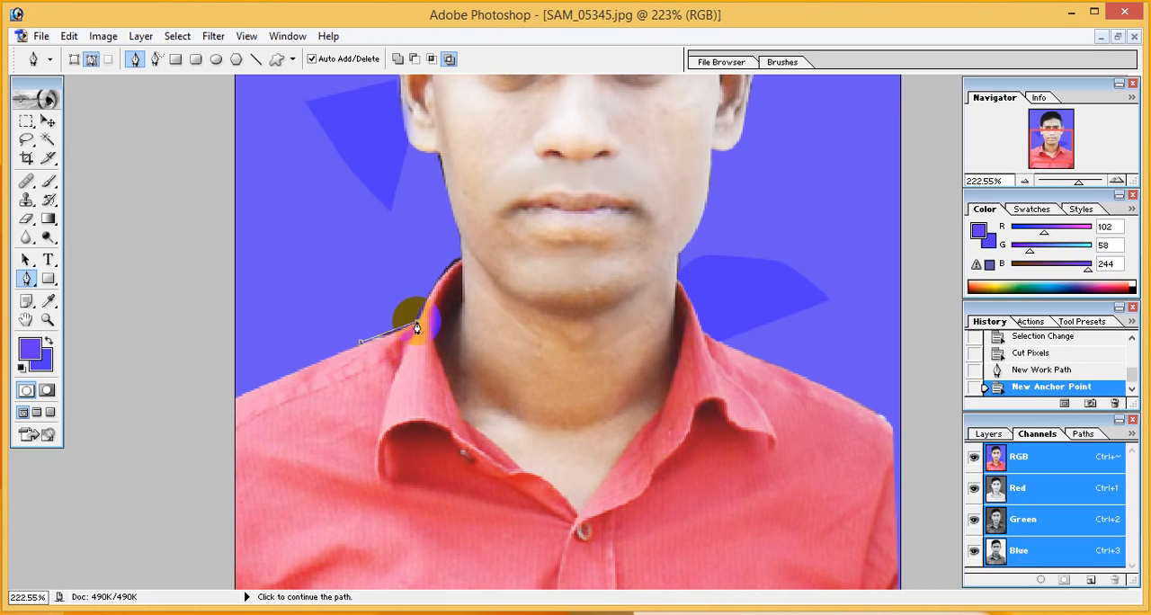
{"action": "key", "text": "ctrl+z"}
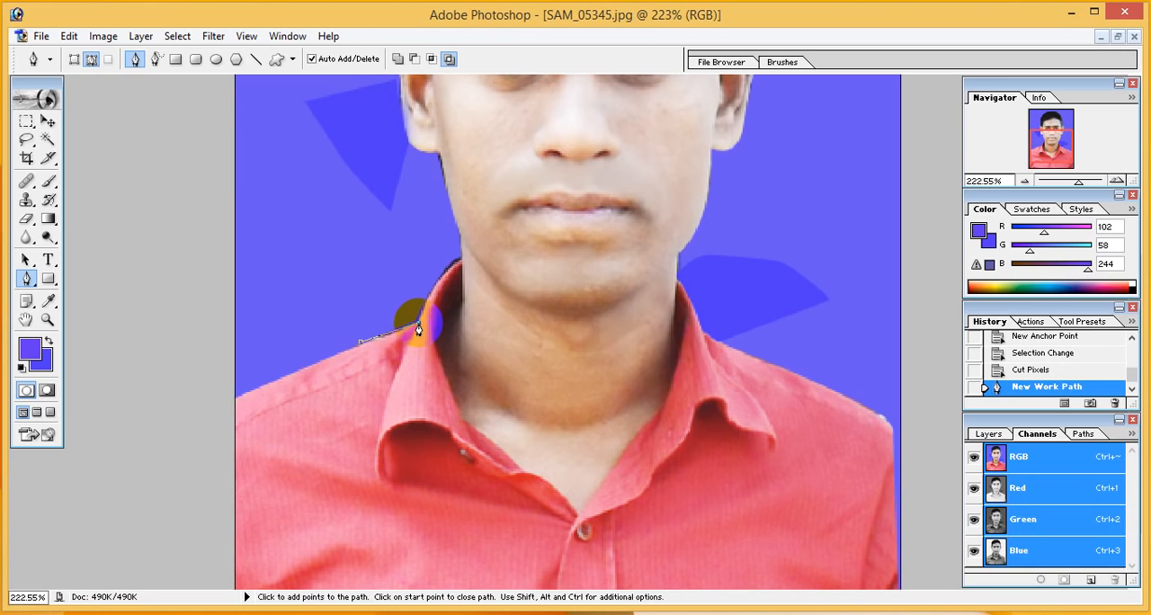
{"action": "left_click", "coordinate": [418, 329]}
{"action": "left_click", "coordinate": [422, 308]}
{"action": "left_click", "coordinate": [441, 280]}
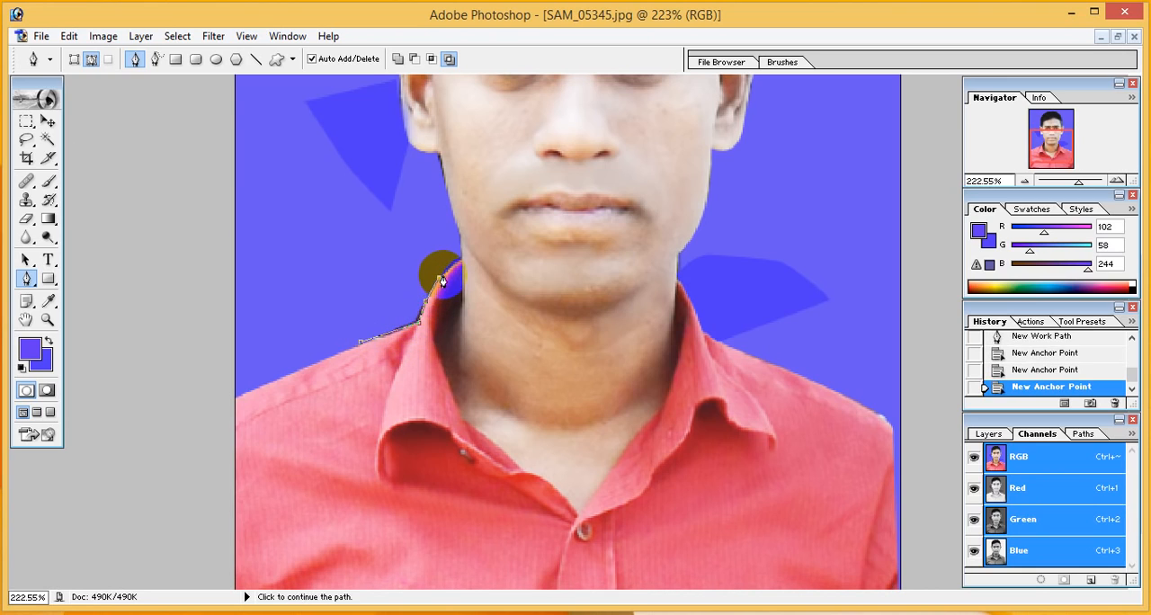
{"action": "left_click", "coordinate": [454, 264]}
{"action": "left_click", "coordinate": [462, 258]}
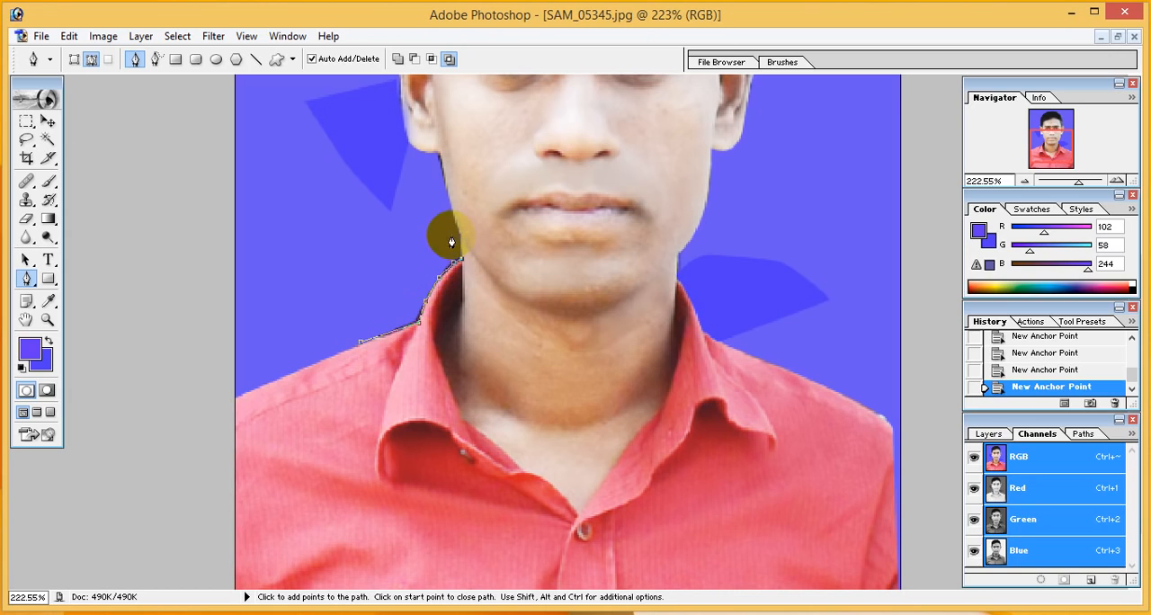
{"action": "left_click_drag", "start_coordinate": [447, 231], "coordinate": [431, 231]}
{"action": "left_click", "coordinate": [376, 242]}
{"action": "key", "text": "ctrl+Return"}
{"action": "key", "text": "ctrl+x"}
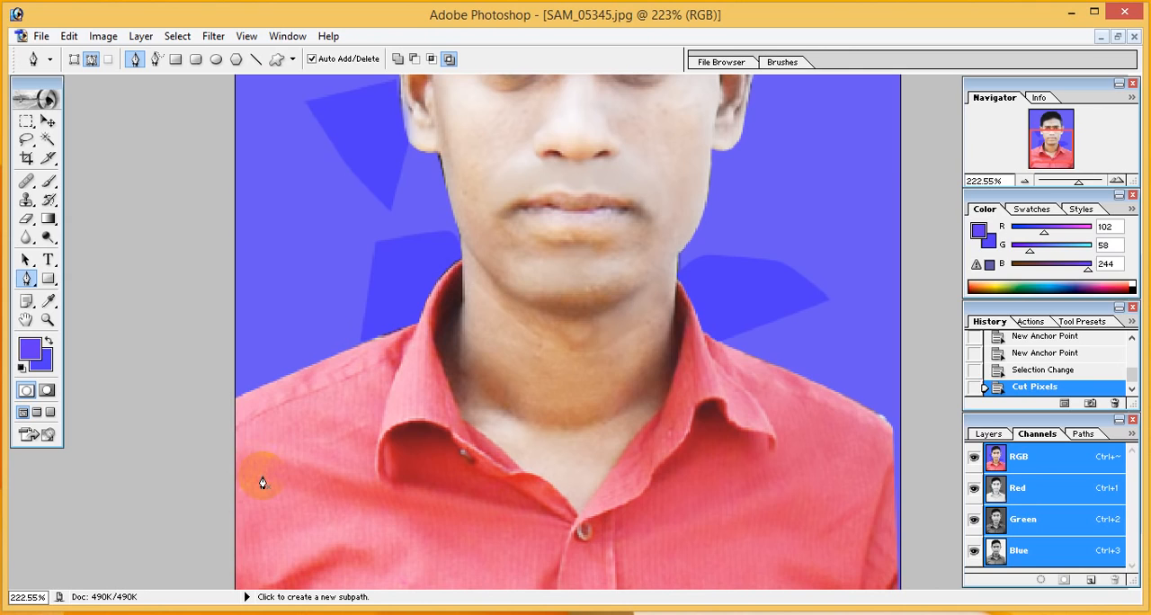
Retouch the skin on the lower neck above the shirt opening with the Clone Stamp
{"action": "scroll", "coordinate": [681, 419], "scroll_direction": "up", "scroll_amount": 5}
{"action": "scroll", "coordinate": [638, 402], "scroll_direction": "down", "scroll_amount": 3}
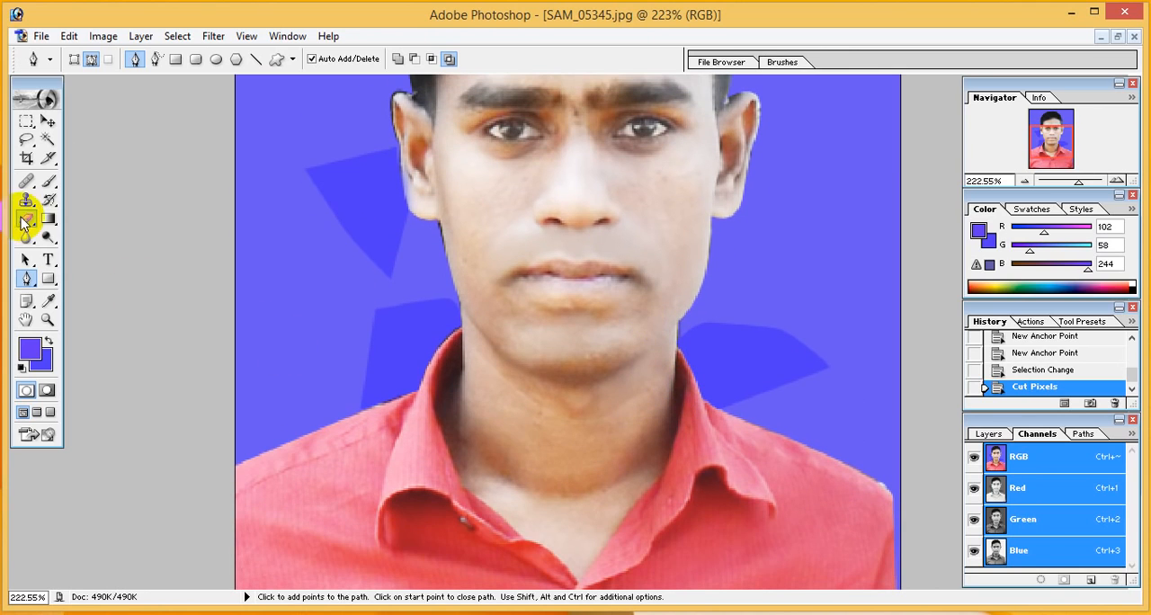
{"action": "left_click", "coordinate": [27, 202]}
{"action": "left_click", "coordinate": [582, 494]}
{"action": "left_click", "coordinate": [570, 484]}
{"action": "left_click", "coordinate": [556, 470]}
{"action": "left_click", "coordinate": [539, 456]}
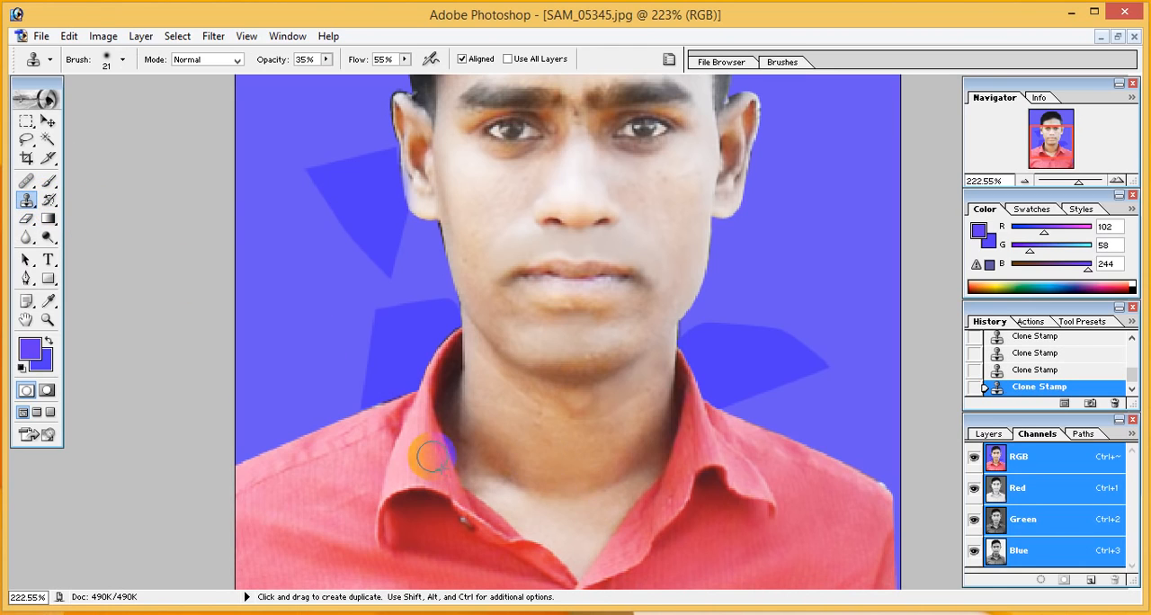
Check the width and height set for the Crop tool
{"action": "scroll", "coordinate": [586, 413], "scroll_direction": "up", "scroll_amount": 2}
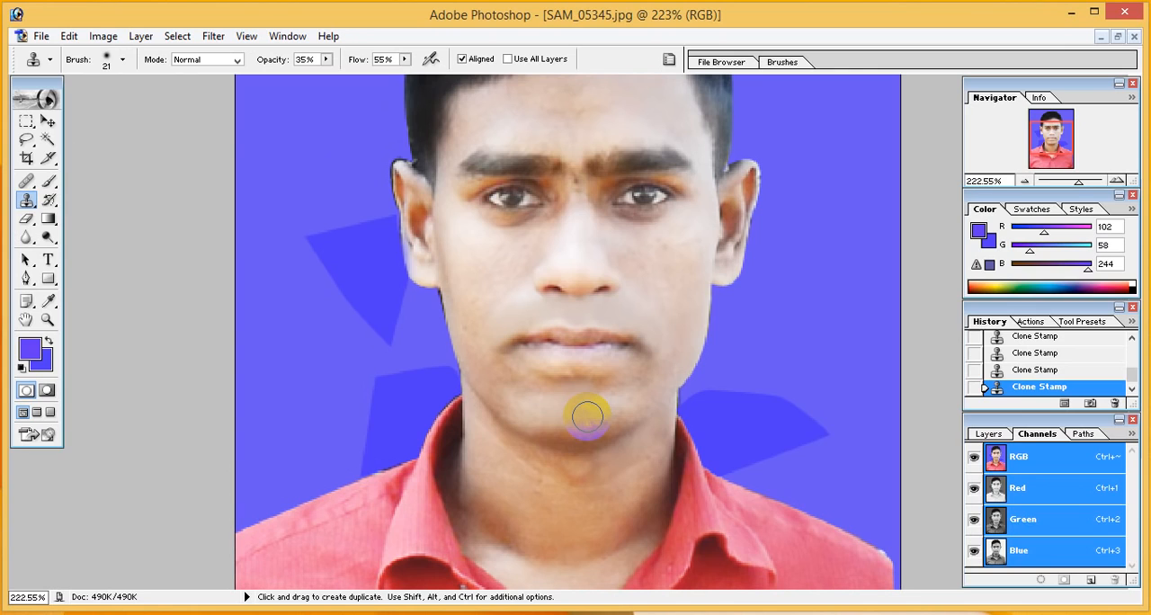
{"action": "scroll", "coordinate": [586, 415], "scroll_direction": "up", "scroll_amount": 3}
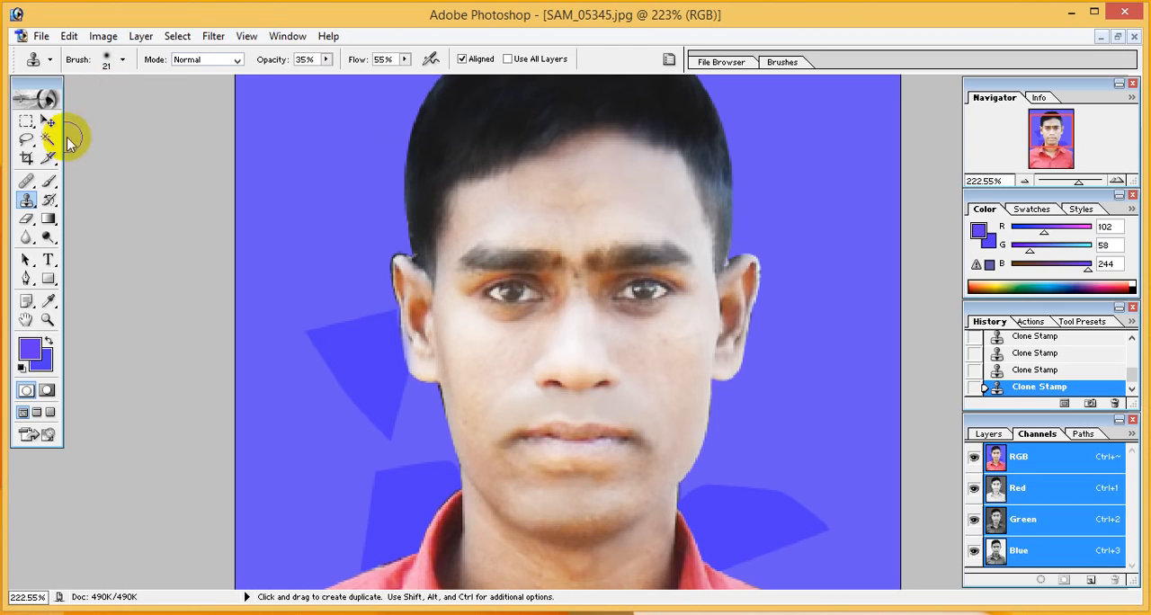
{"action": "left_click", "coordinate": [27, 158]}
{"action": "left_click", "coordinate": [112, 59]}
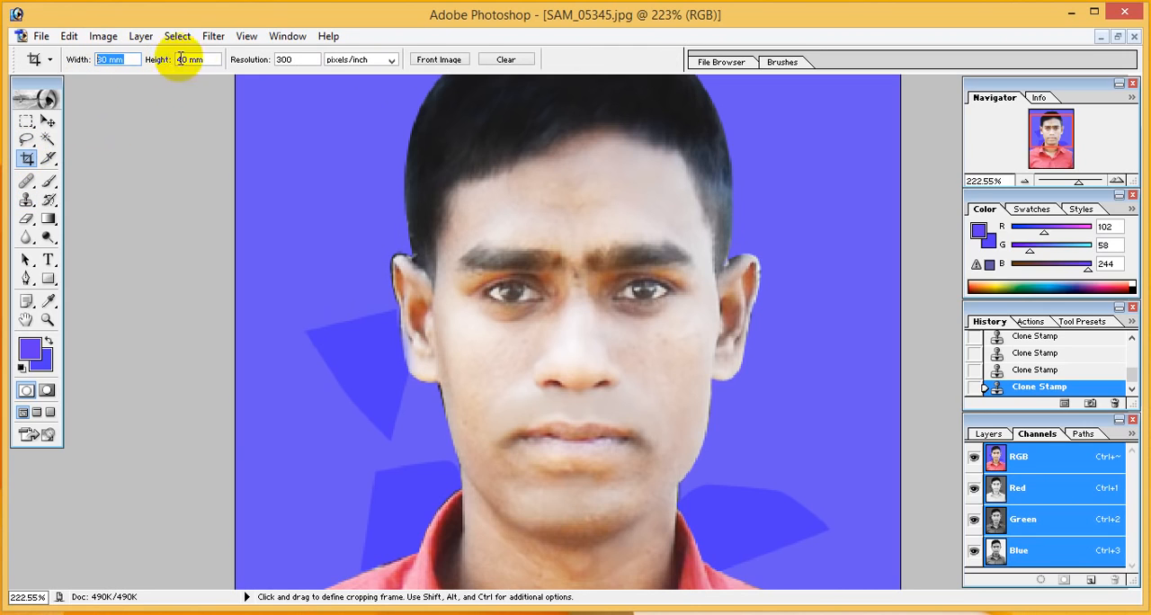
{"action": "left_click", "coordinate": [215, 58]}
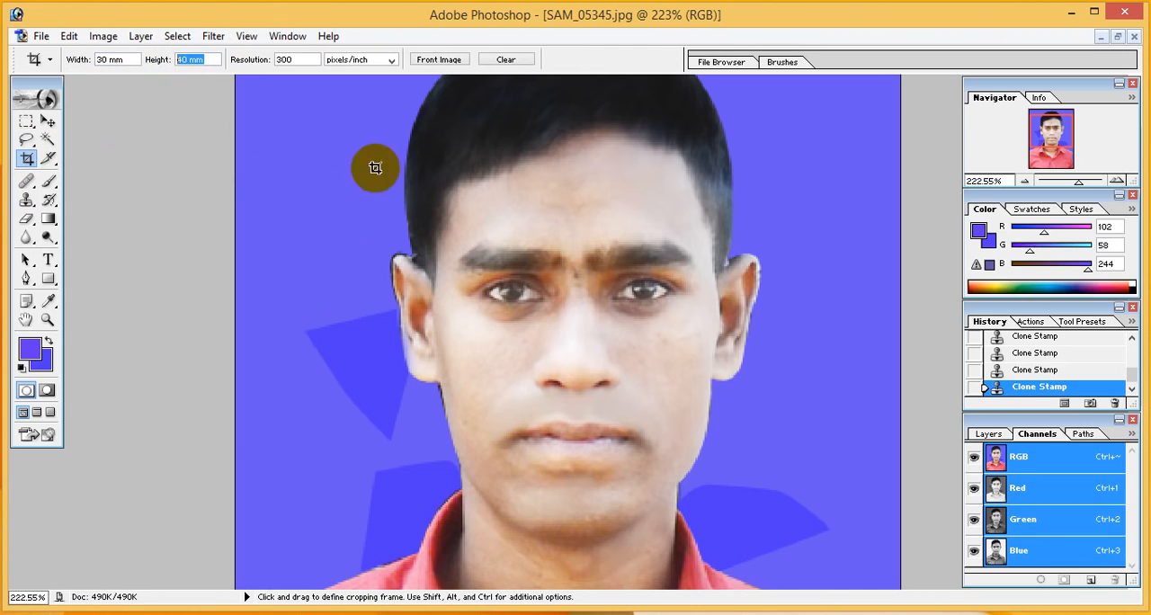
Save the portrait to the Desktop as SAM_05345.jpg in JPEG format, with quality 11 (Maximum) and the Baseline ("Standard") option
{"action": "left_click", "coordinate": [43, 38]}
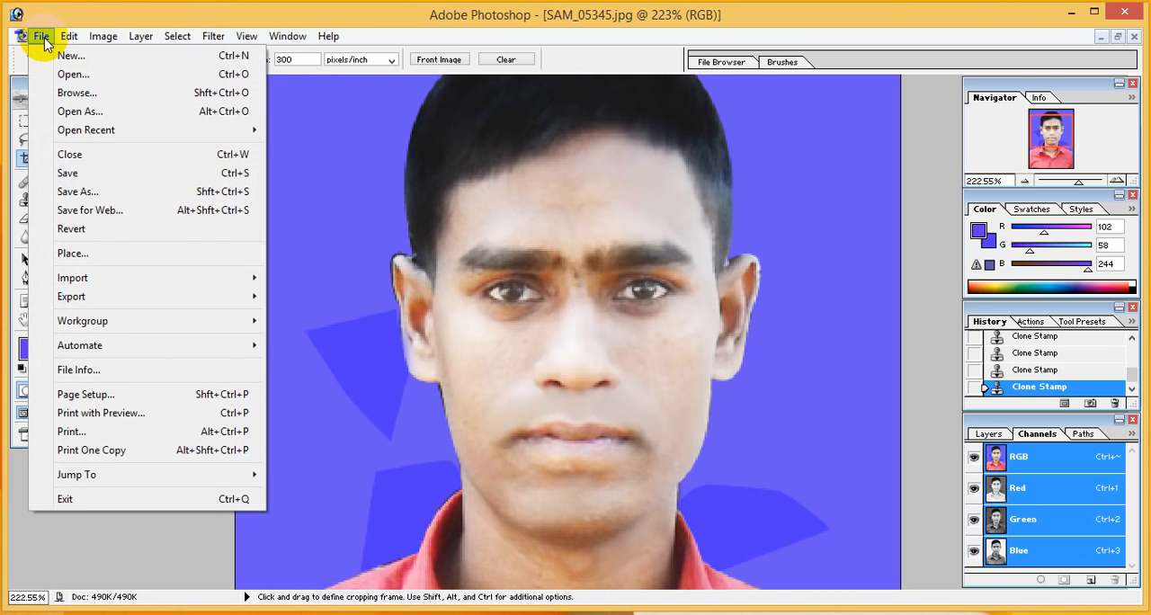
{"action": "left_click", "coordinate": [84, 194]}
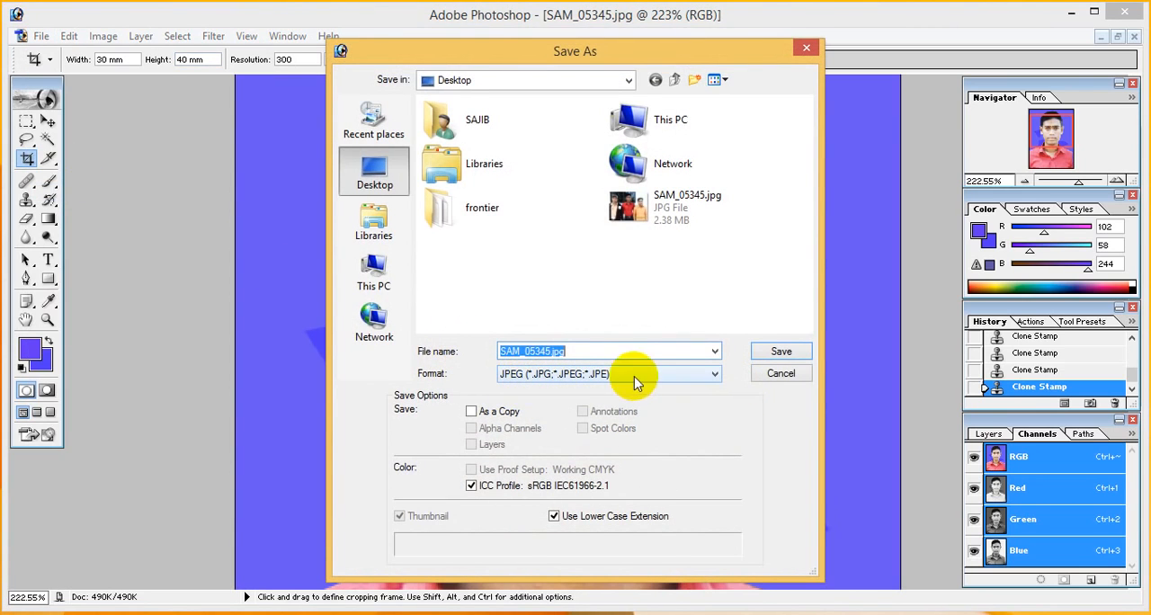
{"action": "left_click", "coordinate": [700, 375]}
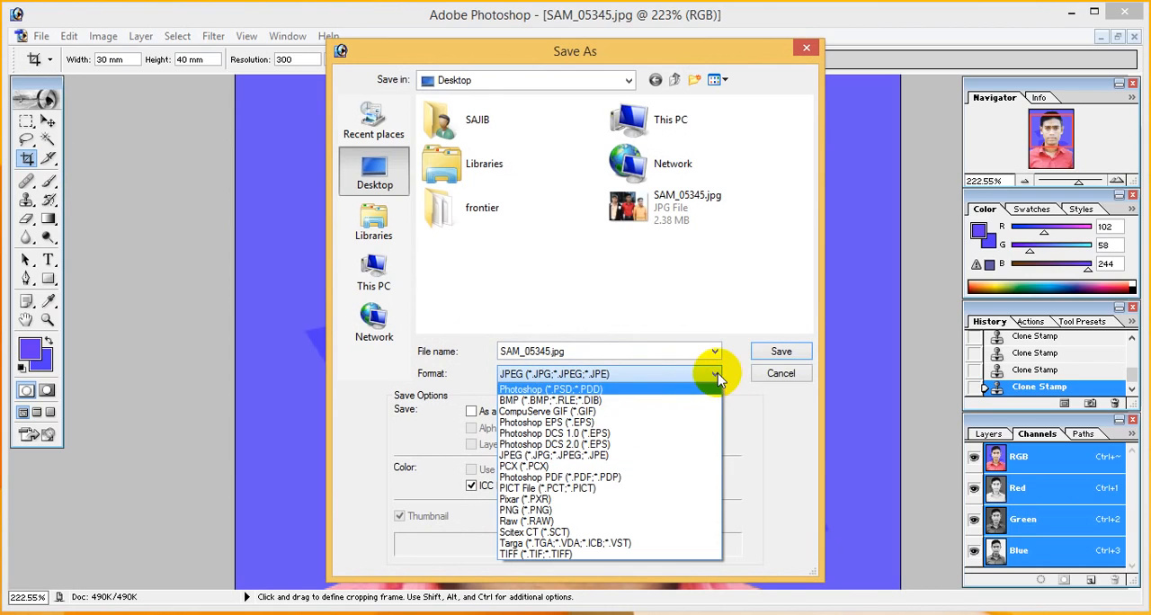
{"action": "left_click", "coordinate": [540, 457]}
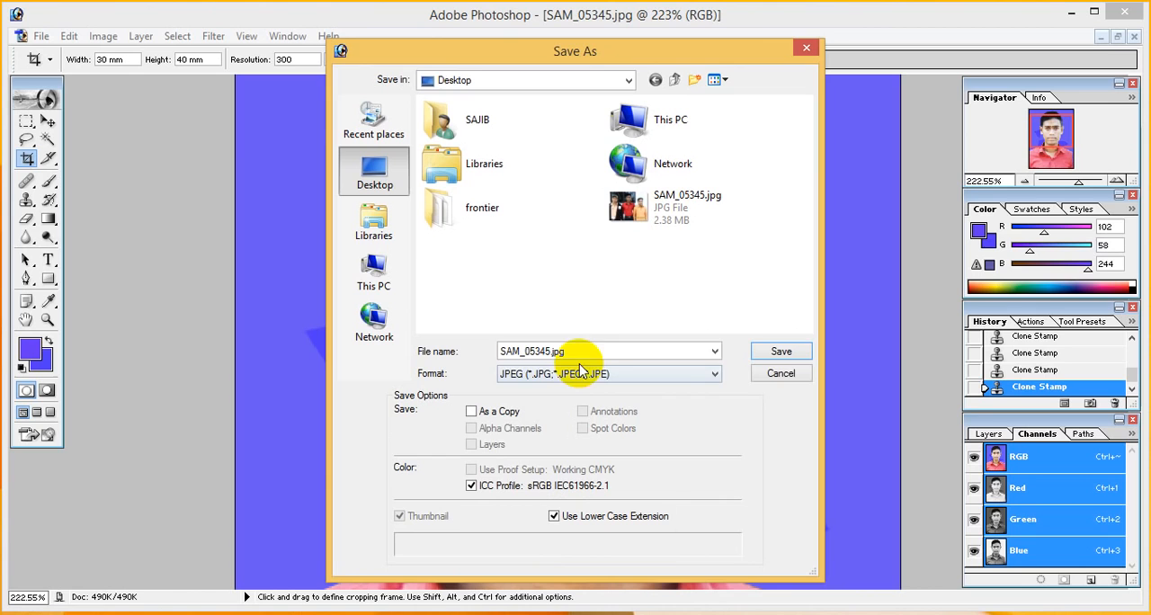
{"action": "left_click", "coordinate": [782, 354]}
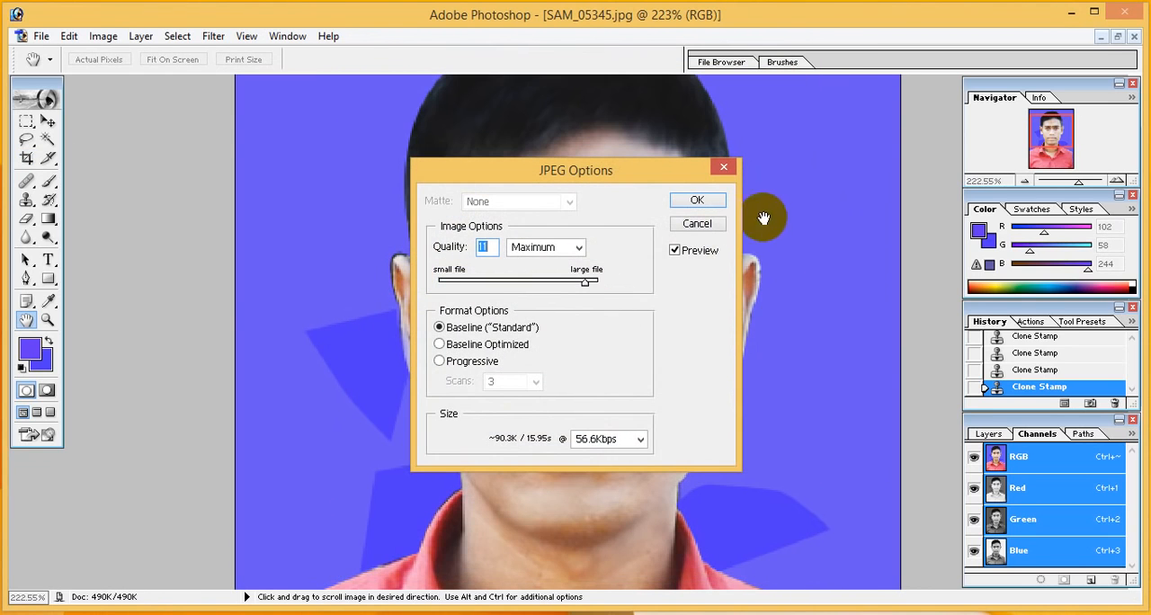
{"action": "left_click", "coordinate": [701, 200]}
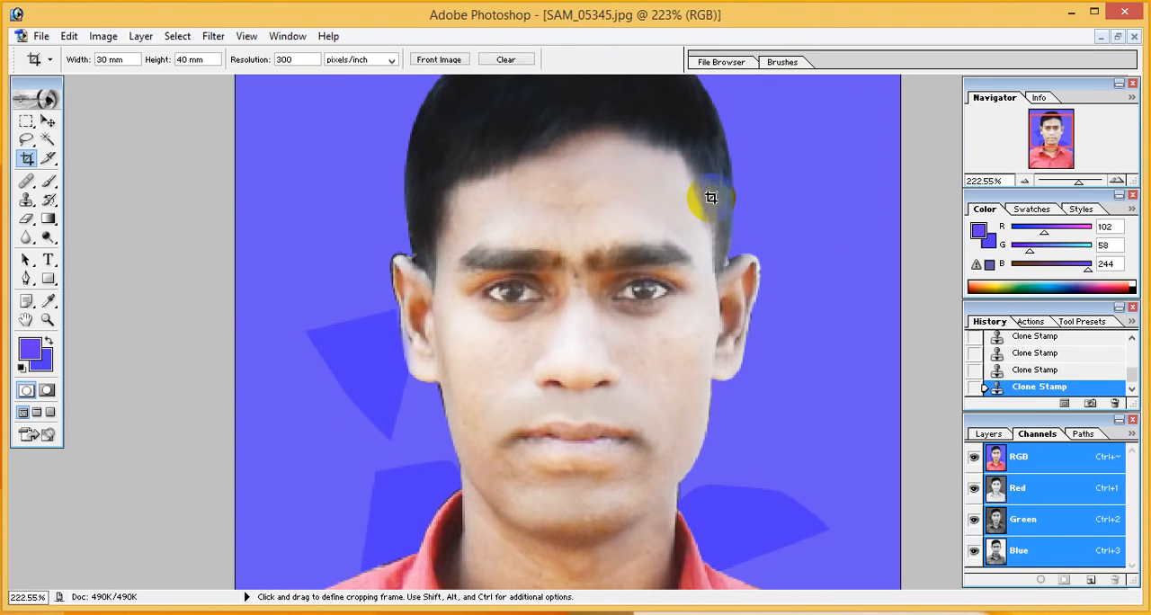